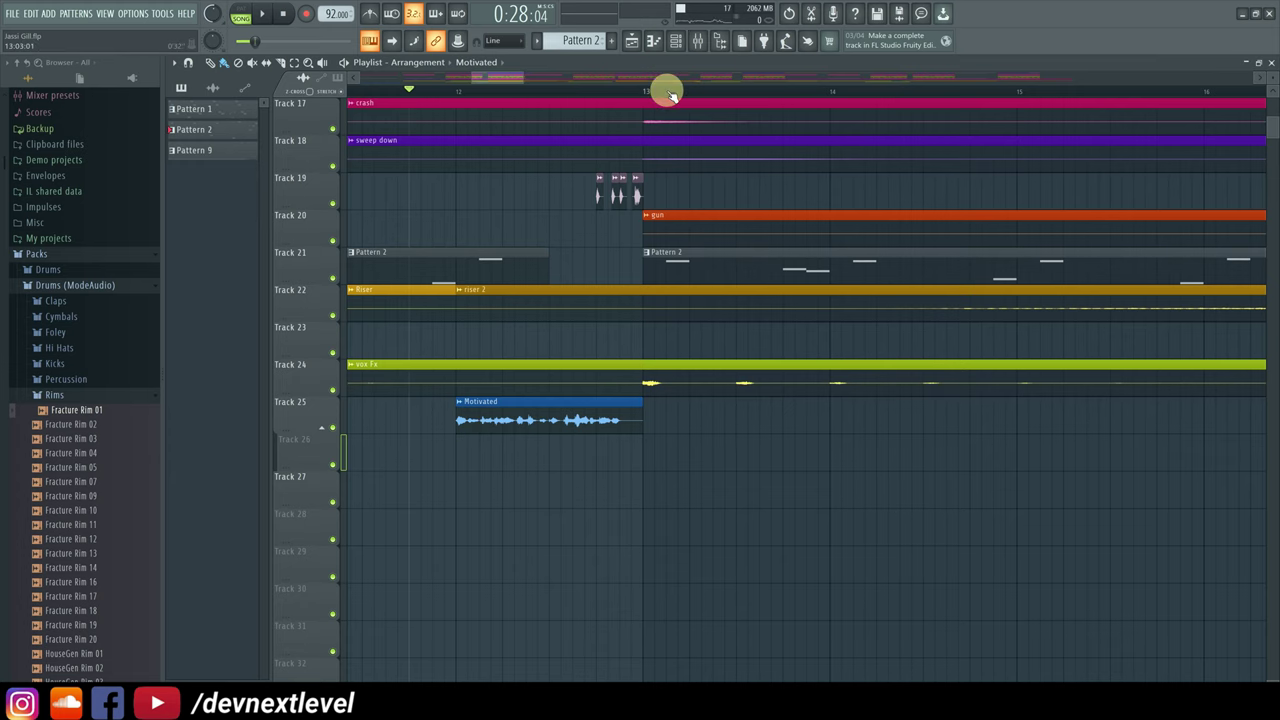
Step: Play the arrangement from just before bar 11 to just past bar 13 to hear the vocal transition
{"action": "scroll", "coordinate": [677, 90], "scroll_direction": "down", "scroll_amount": 3}
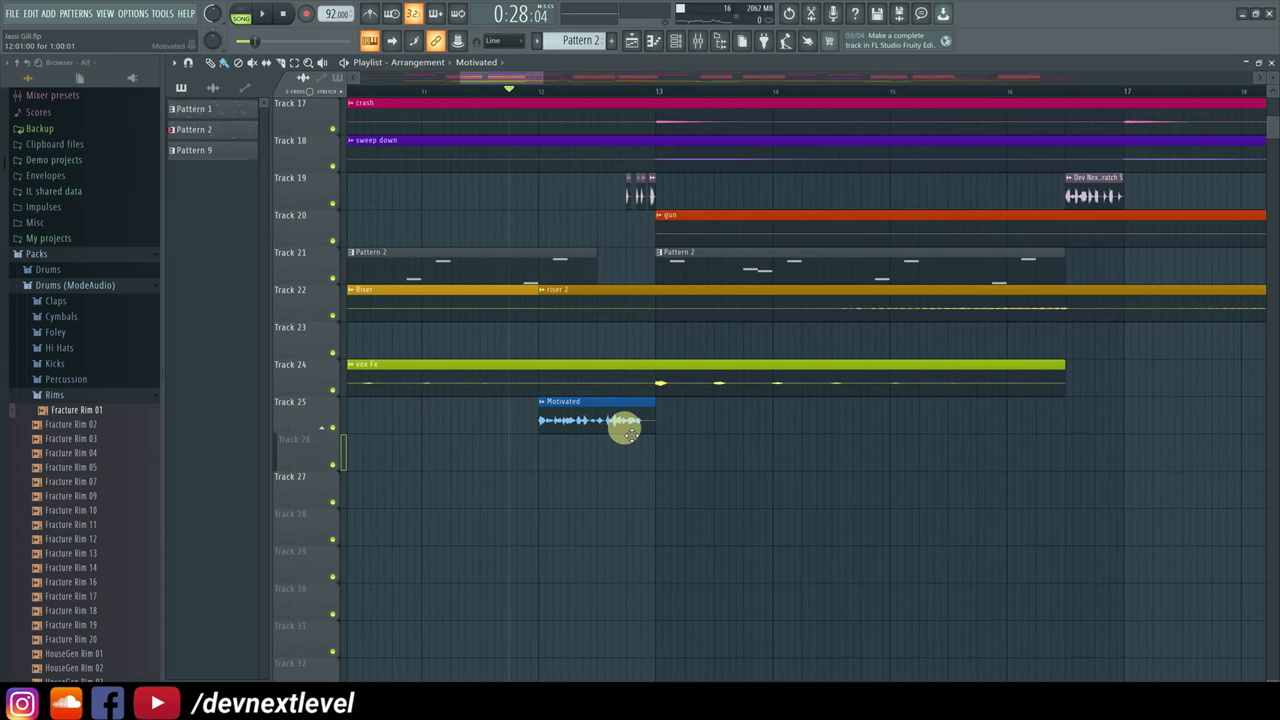
{"action": "left_click", "coordinate": [421, 92]}
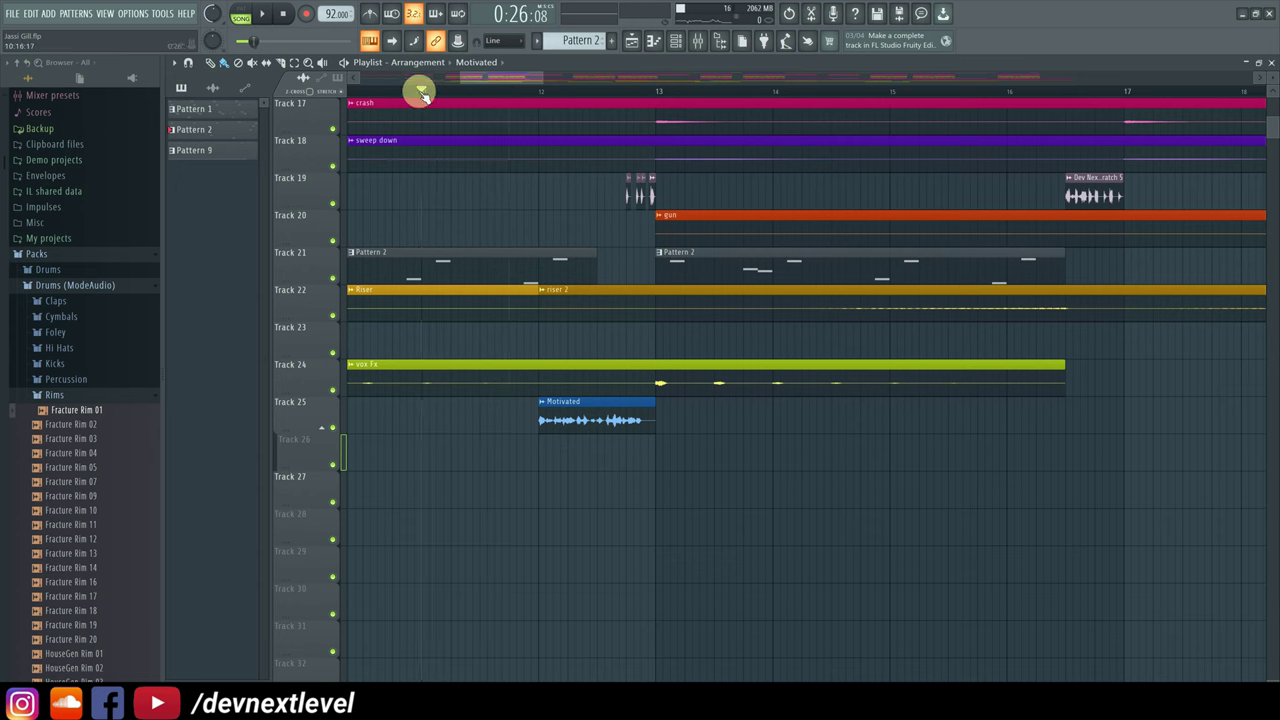
{"action": "key", "text": "space"}
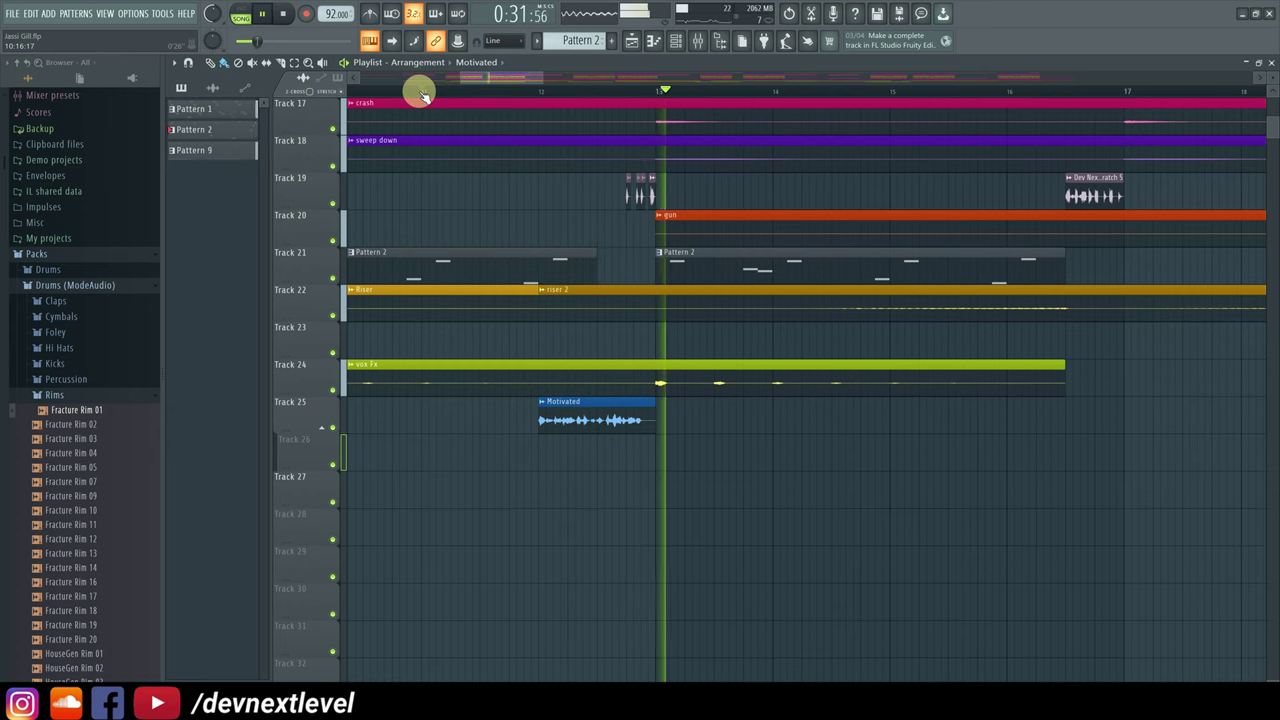
{"action": "key", "text": "space"}
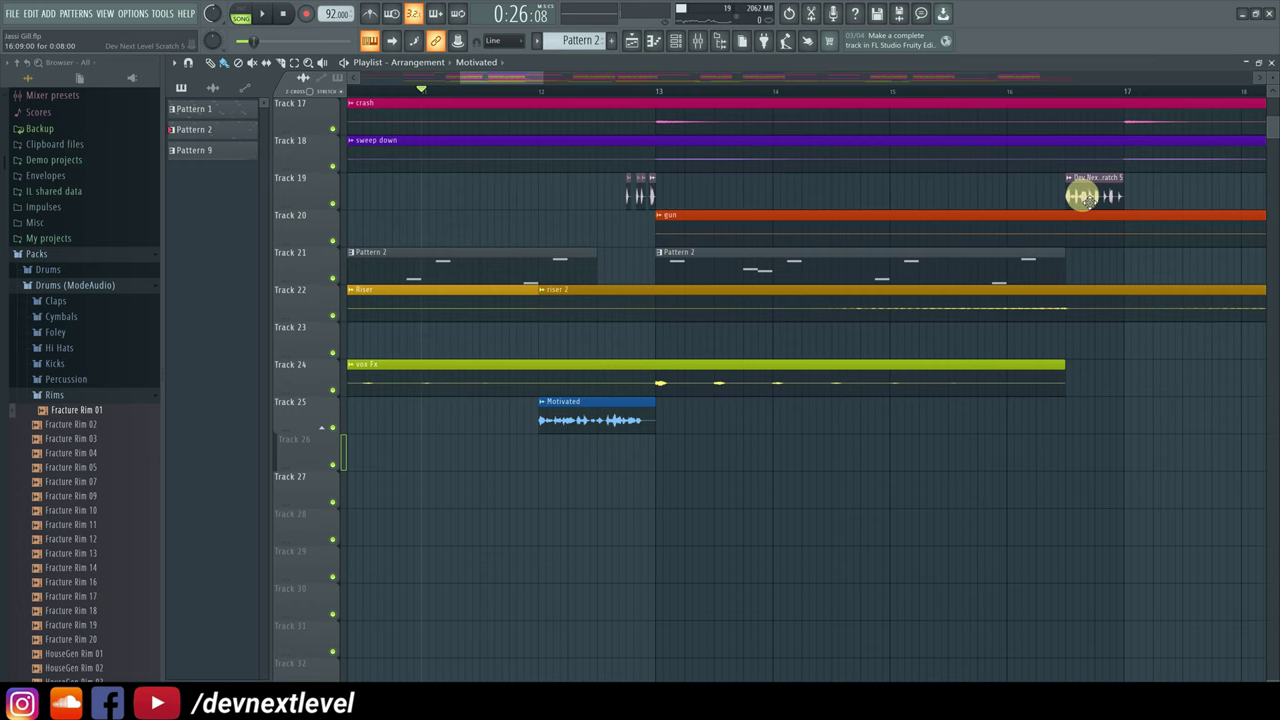
Step: Play the arrangement from bar 12, where the Motivated clip on Track 25 starts
{"action": "left_click_drag", "start_coordinate": [1100, 94], "coordinate": [1100, 191]}
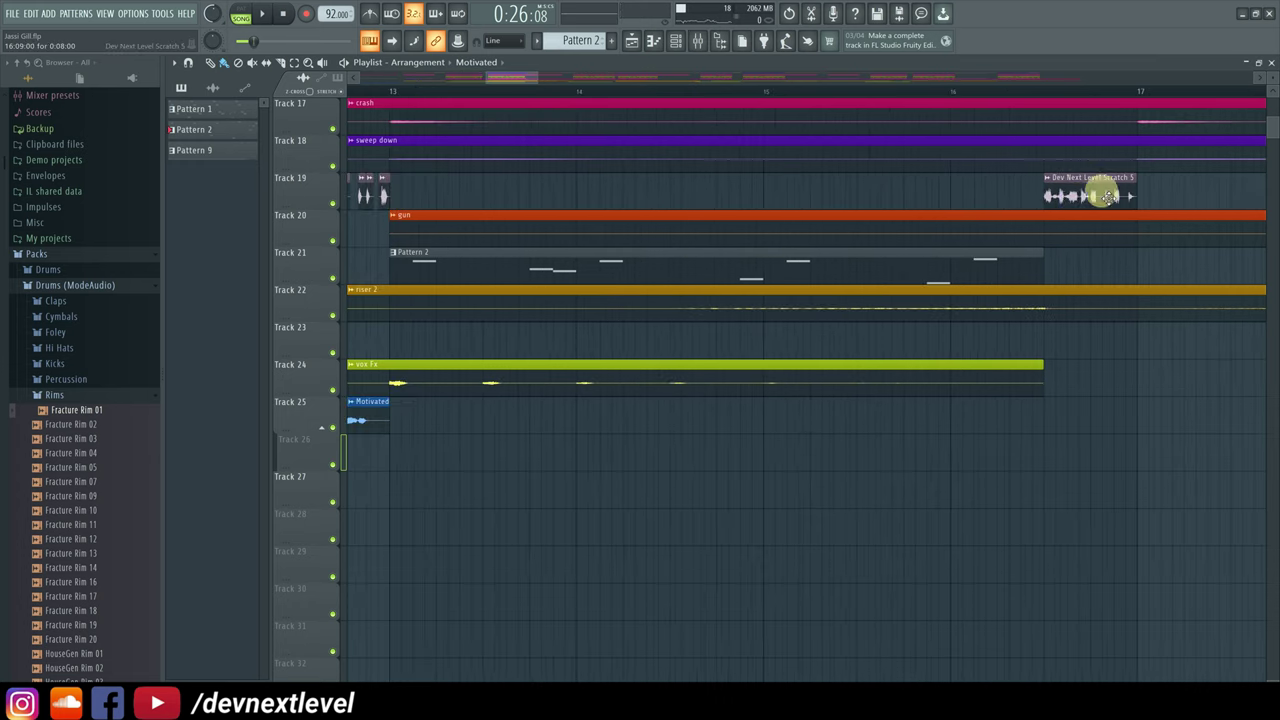
{"action": "scroll", "coordinate": [1057, 93], "scroll_direction": "down", "scroll_amount": 3}
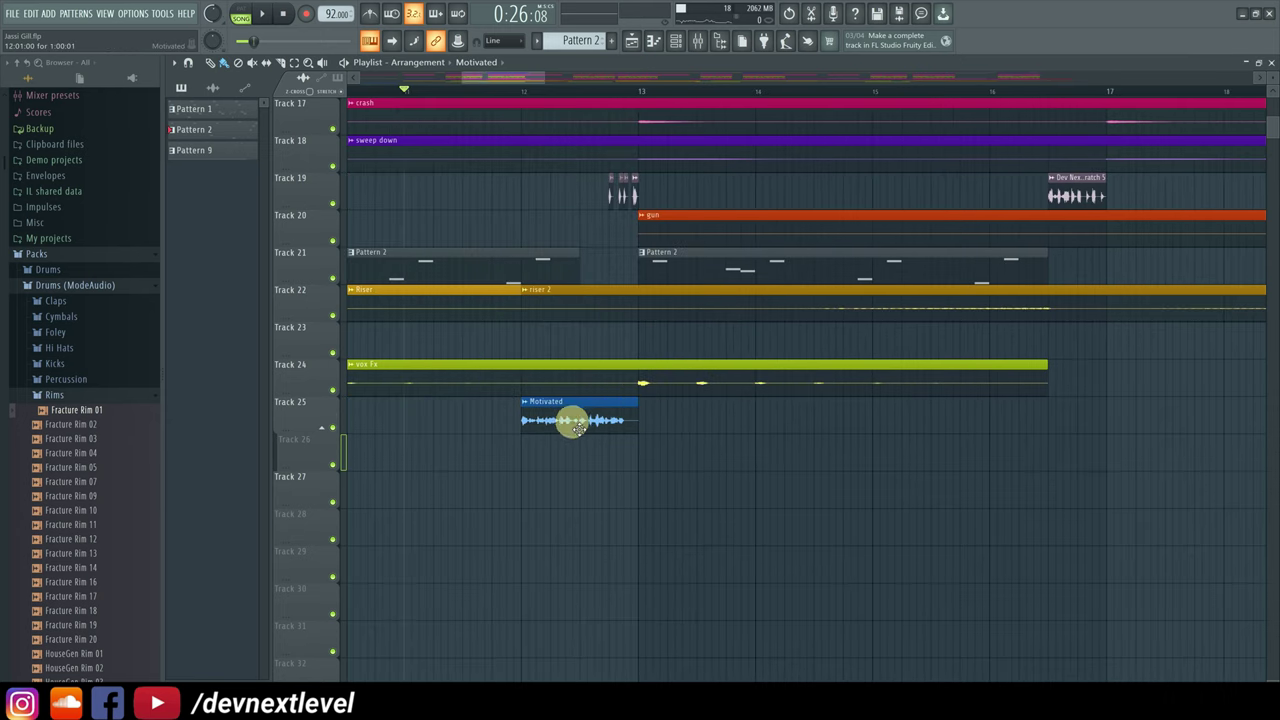
{"action": "left_click", "coordinate": [523, 92]}
{"action": "key", "text": "space"}
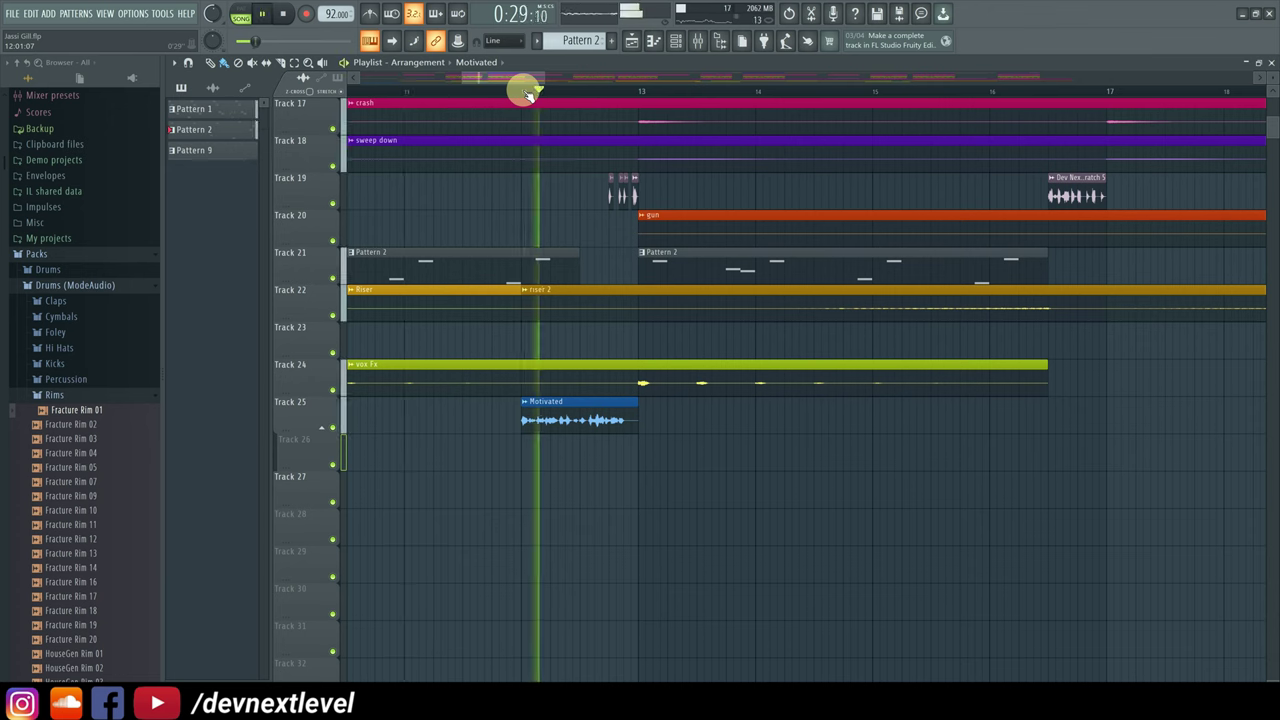
{"action": "key", "text": "space"}
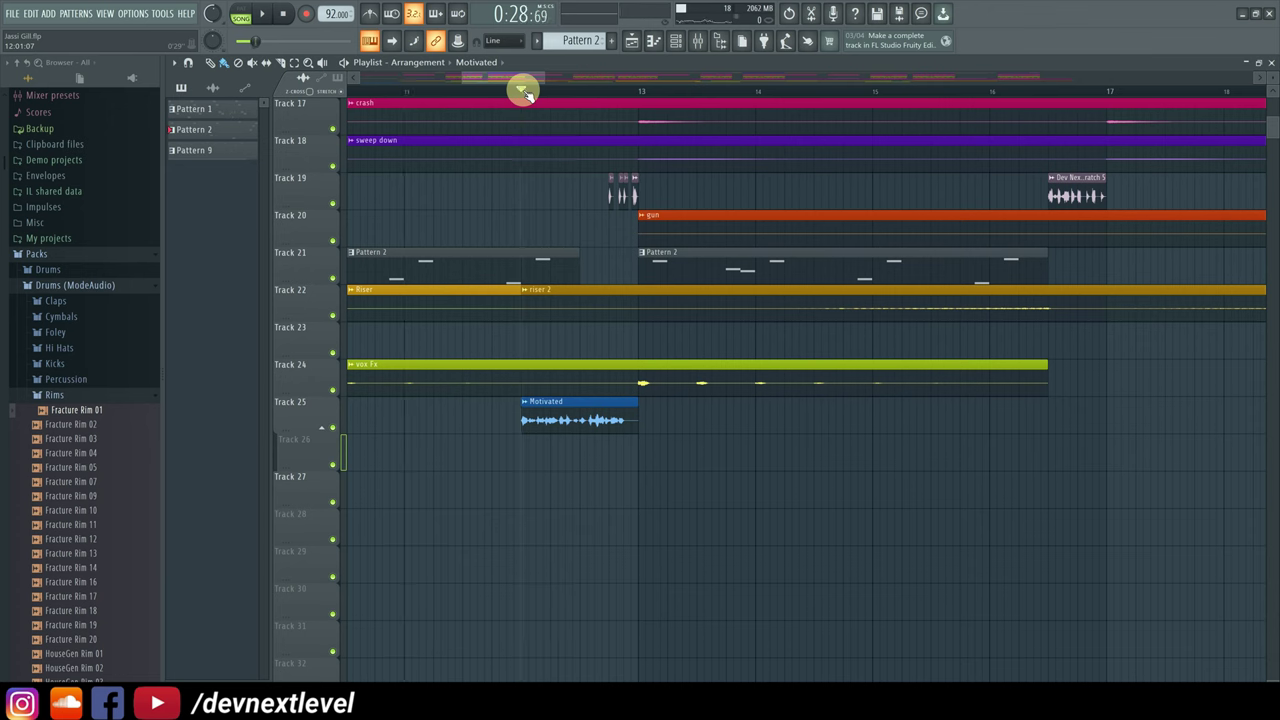
Step: Open the Motivated audio clip from Track 25 in the pitch corrector
{"action": "double_click", "coordinate": [586, 418]}
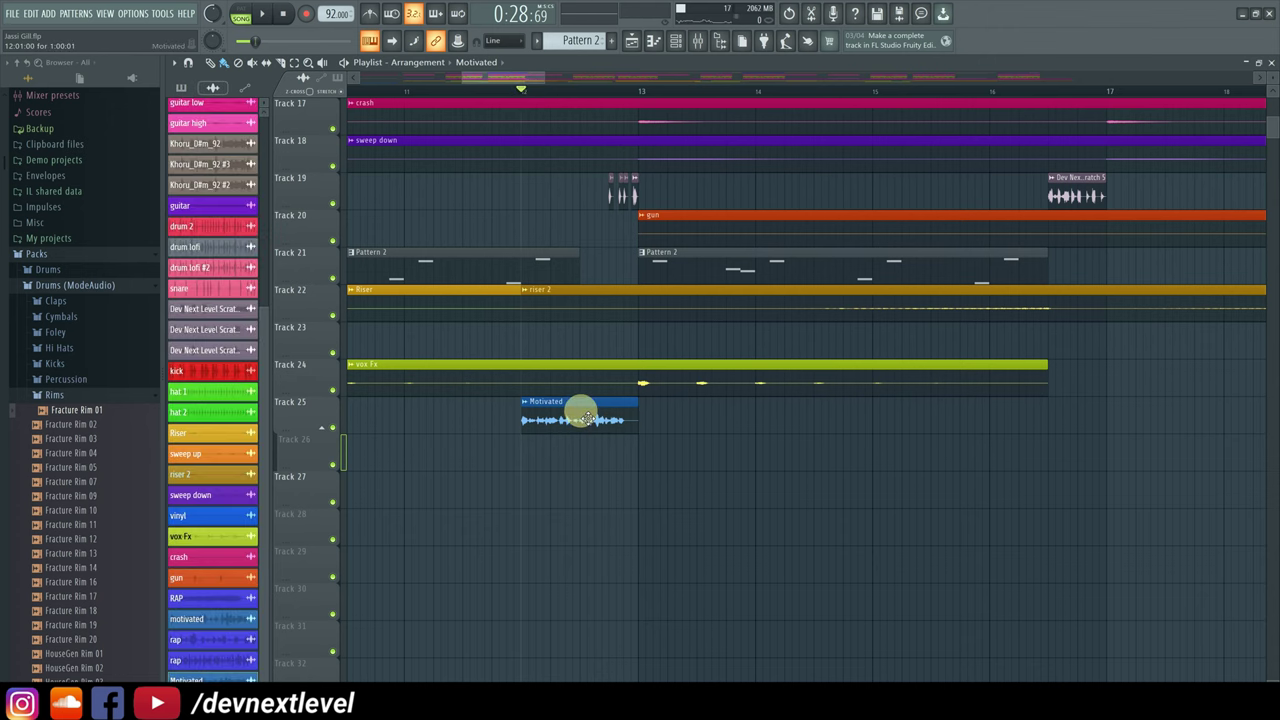
{"action": "right_click", "coordinate": [455, 395]}
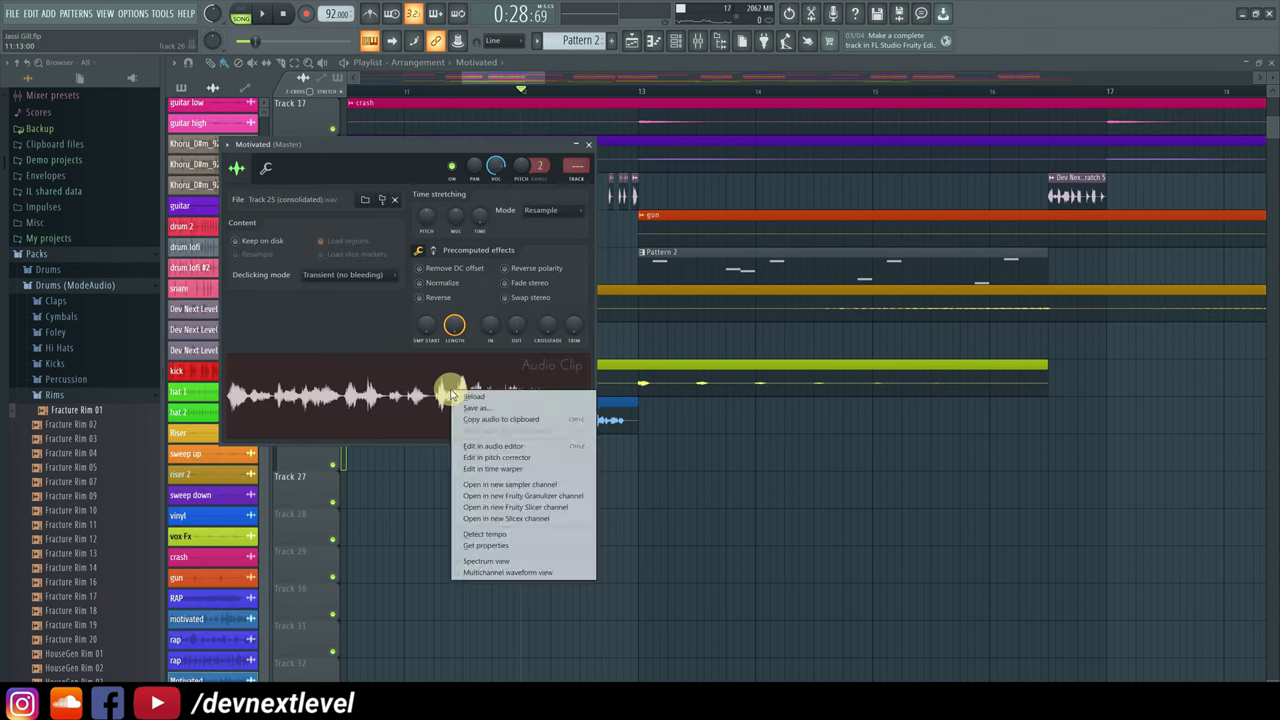
{"action": "left_click", "coordinate": [522, 457]}
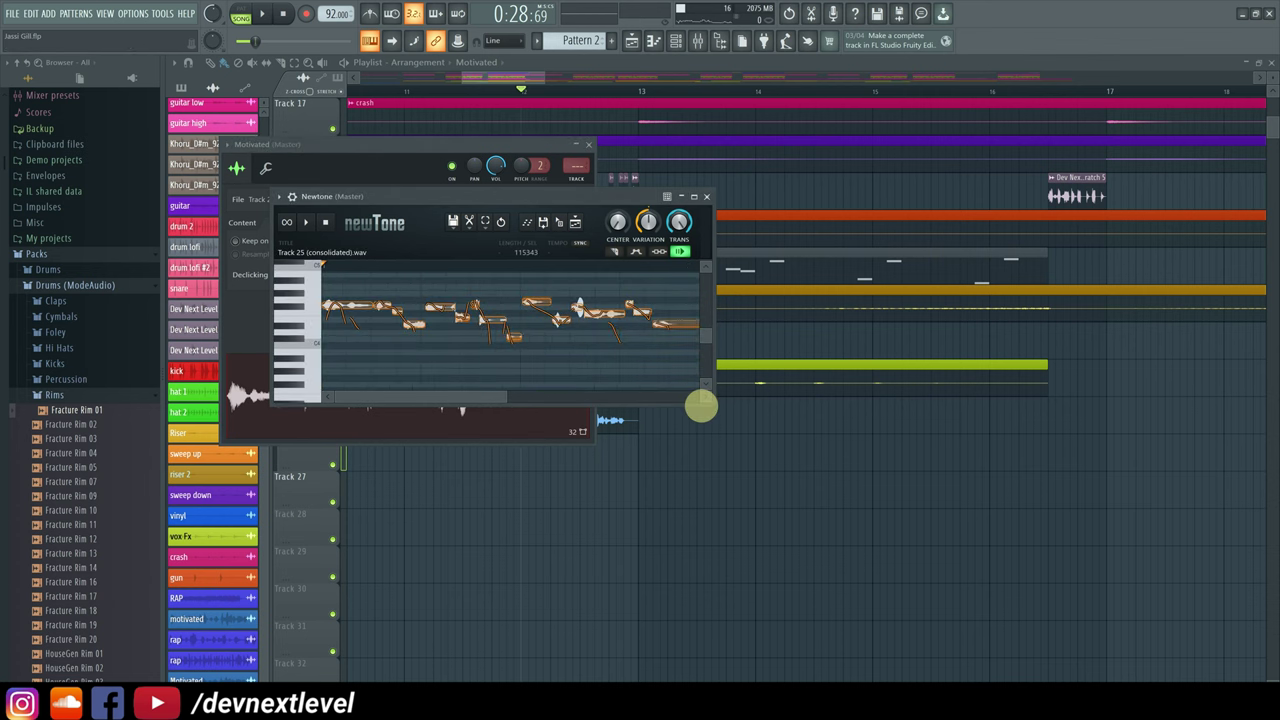
Step: Enlarge the Newtone window and magnify the vocal's detected notes around C4 to C5
{"action": "left_click_drag", "start_coordinate": [720, 410], "coordinate": [843, 515]}
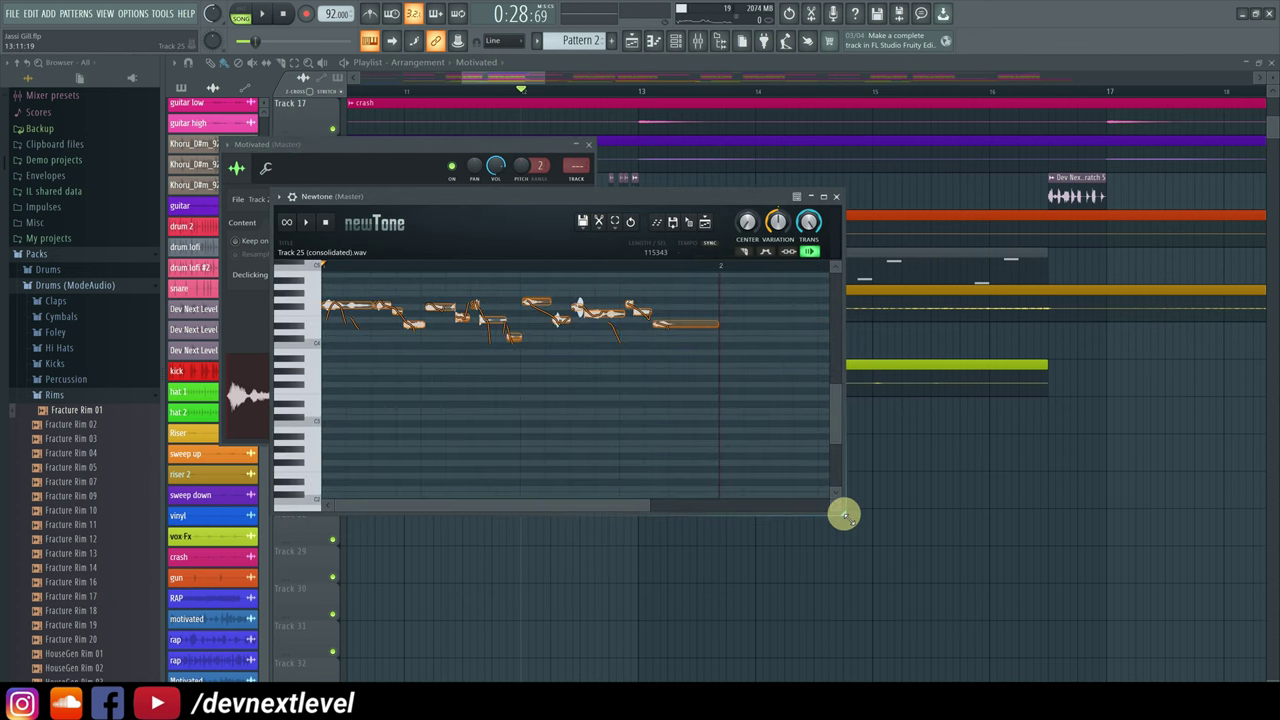
{"action": "left_click_drag", "start_coordinate": [840, 392], "coordinate": [840, 409]}
{"action": "scroll", "coordinate": [725, 419], "scroll_direction": "up", "scroll_amount": 3}
{"action": "scroll", "coordinate": [724, 418], "scroll_direction": "up", "scroll_amount": 1}
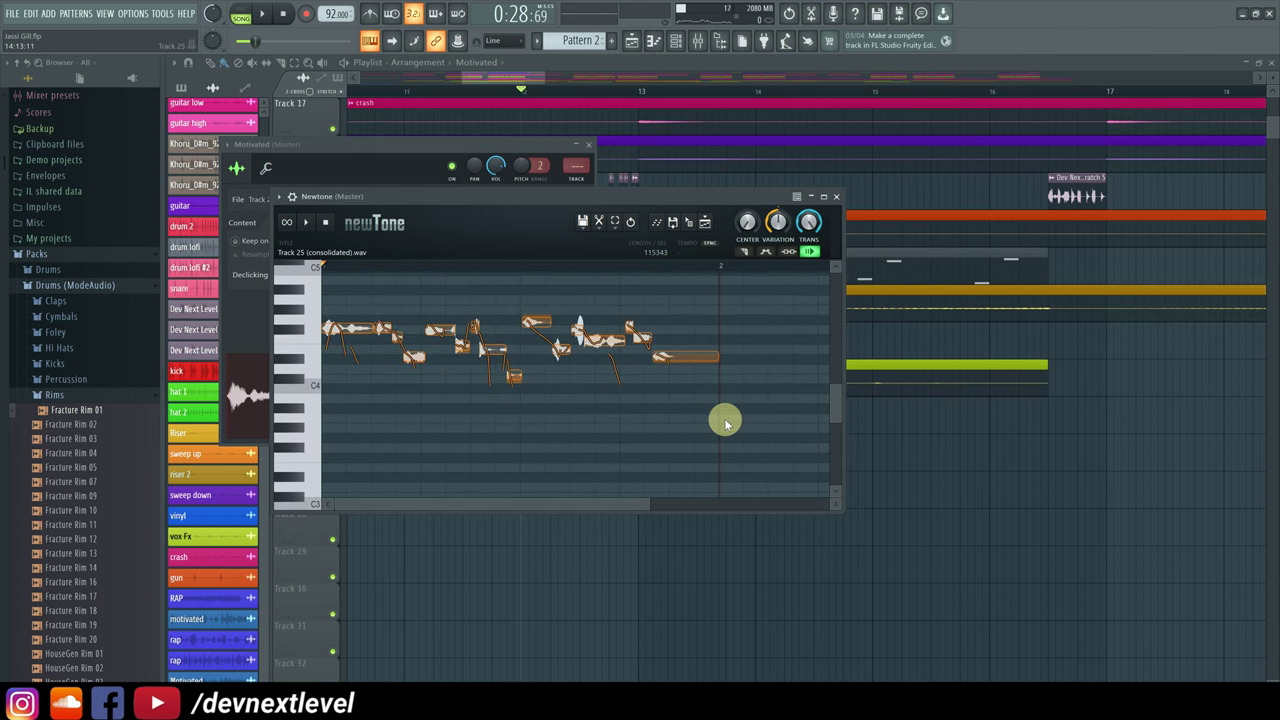
{"action": "key", "text": "space"}
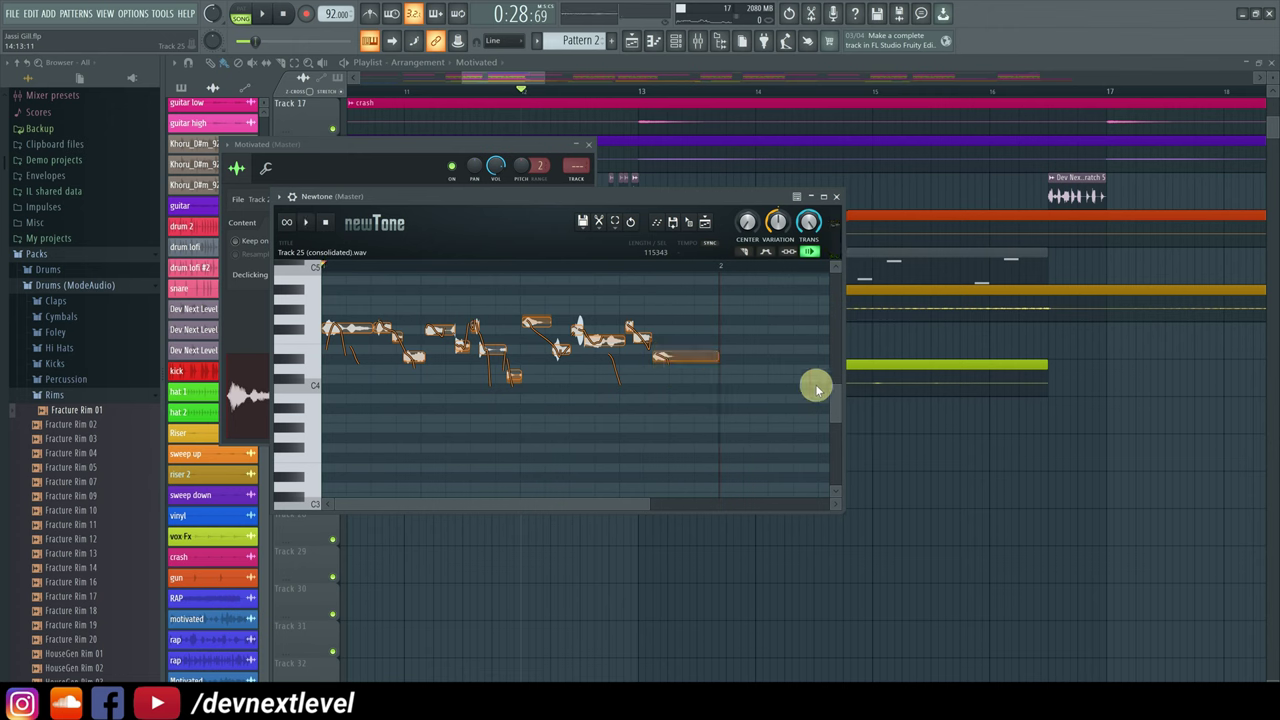
{"action": "left_click_drag", "start_coordinate": [845, 512], "coordinate": [943, 571]}
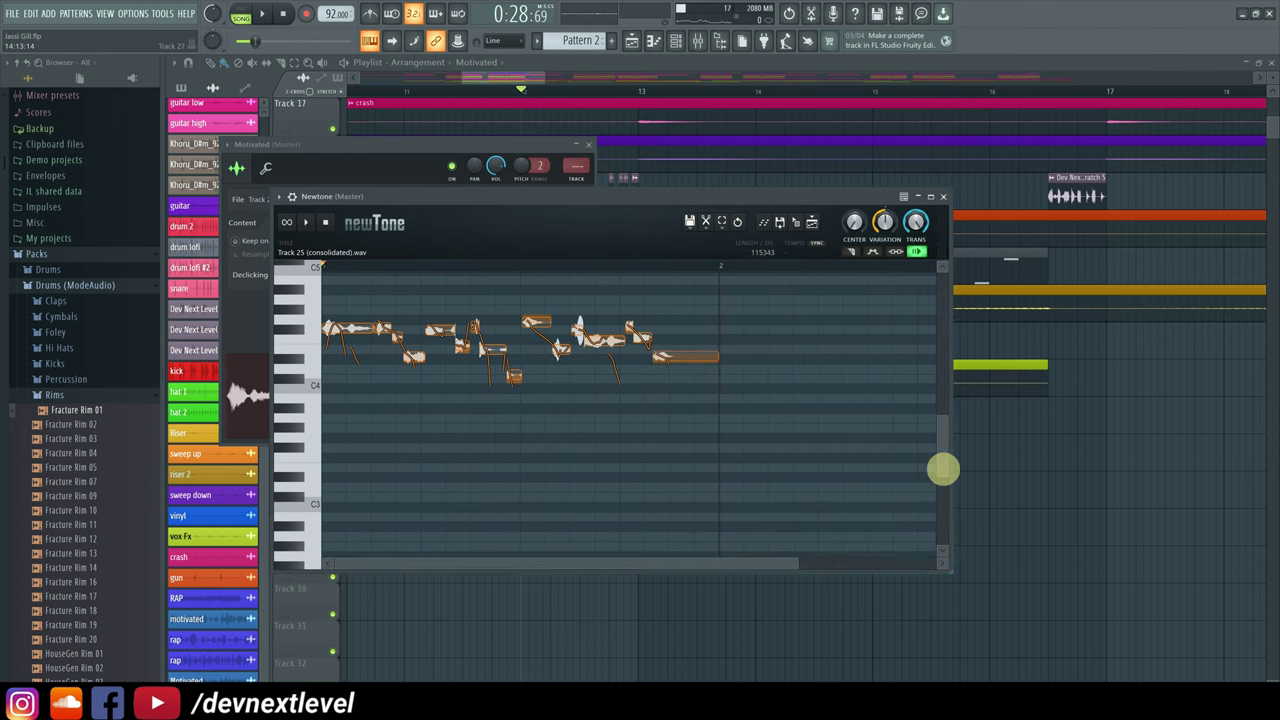
{"action": "left_click_drag", "start_coordinate": [946, 435], "coordinate": [946, 449]}
{"action": "scroll", "coordinate": [662, 442], "scroll_direction": "up", "scroll_amount": 4}
{"action": "scroll", "coordinate": [662, 442], "scroll_direction": "up", "scroll_amount": 2}
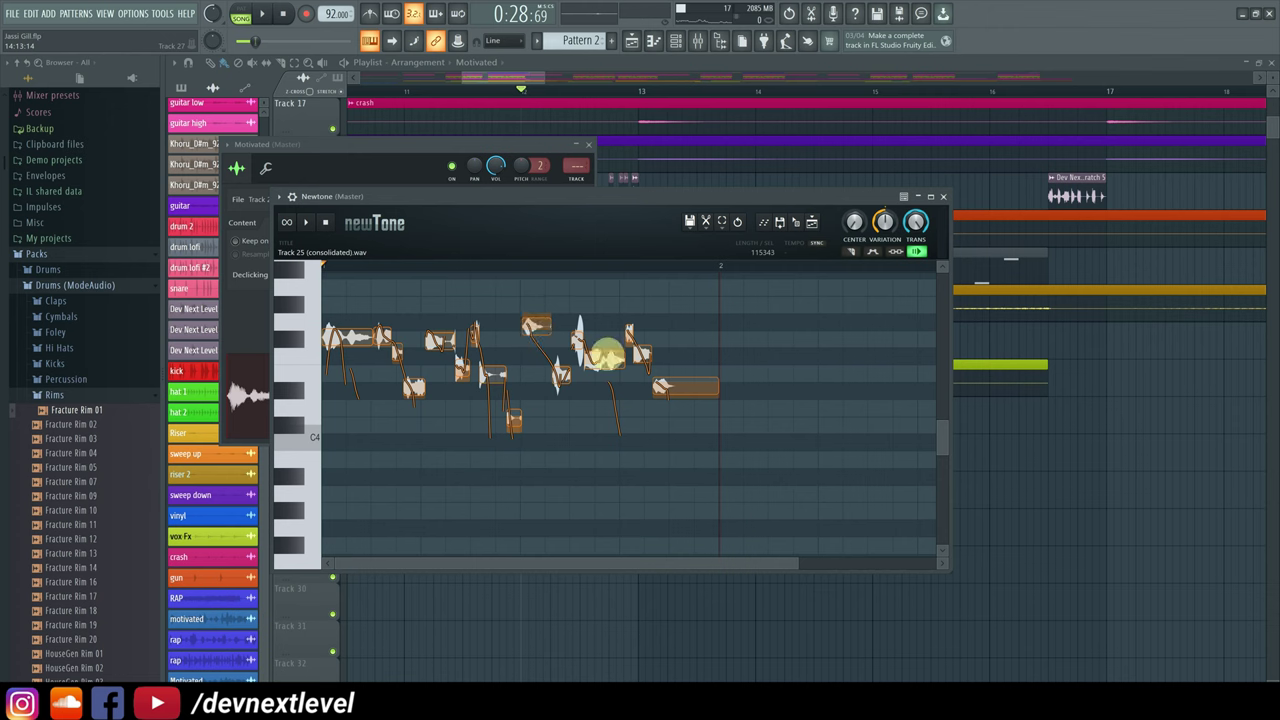
Step: Show the advanced note controls and raise the formant shift of the long note in the clip's second half to 8.02 st
{"action": "scroll", "coordinate": [606, 368], "scroll_direction": "up", "scroll_amount": 5}
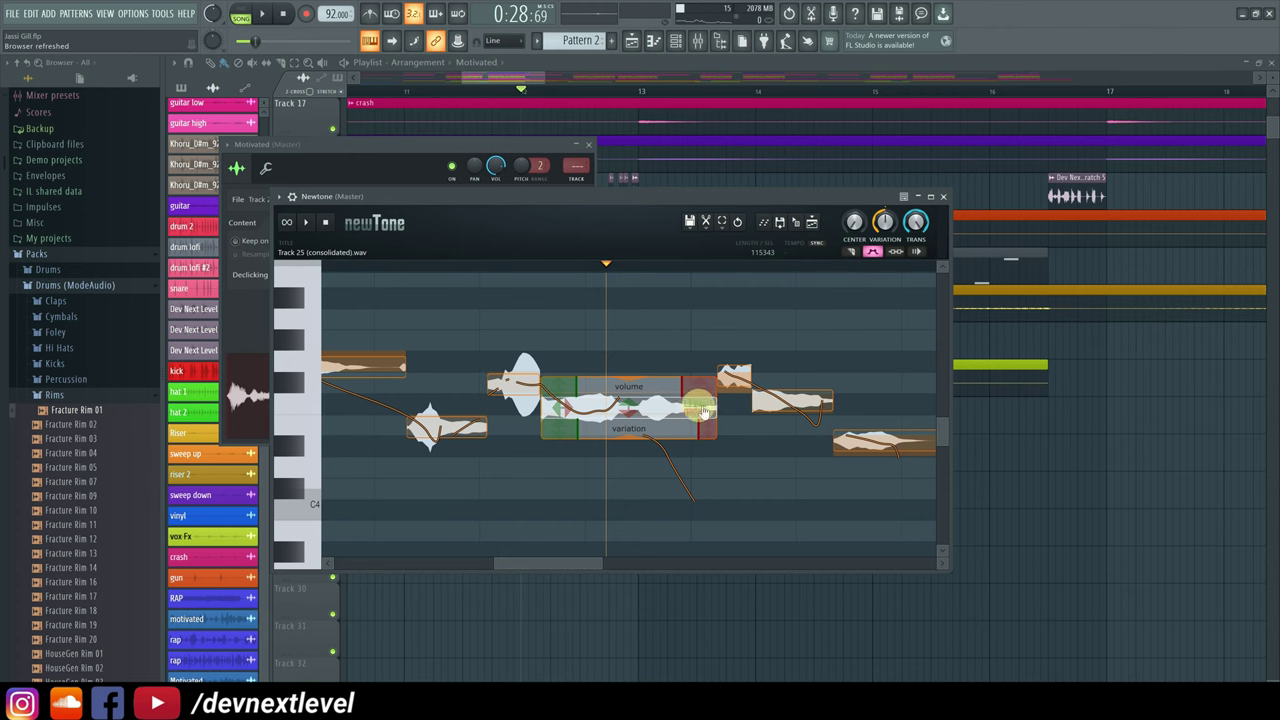
{"action": "left_click_drag", "start_coordinate": [703, 411], "coordinate": [703, 406]}
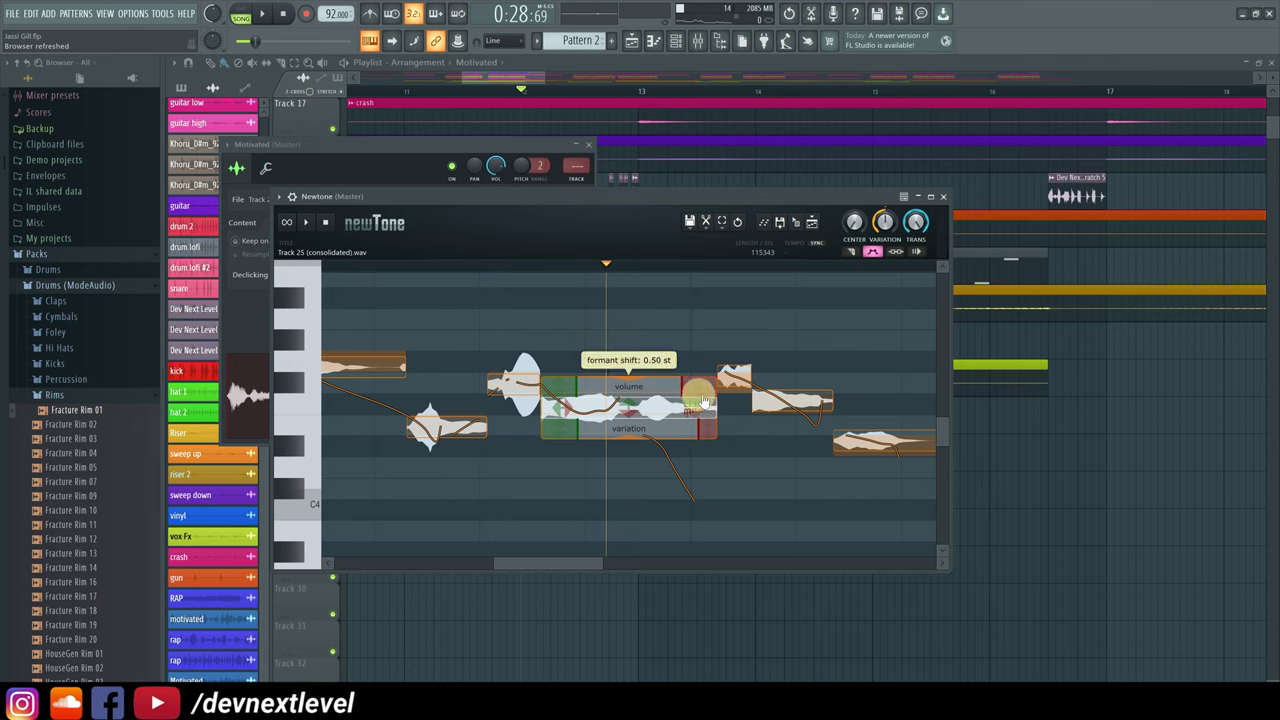
{"action": "left_click_drag", "start_coordinate": [704, 402], "coordinate": [704, 397]}
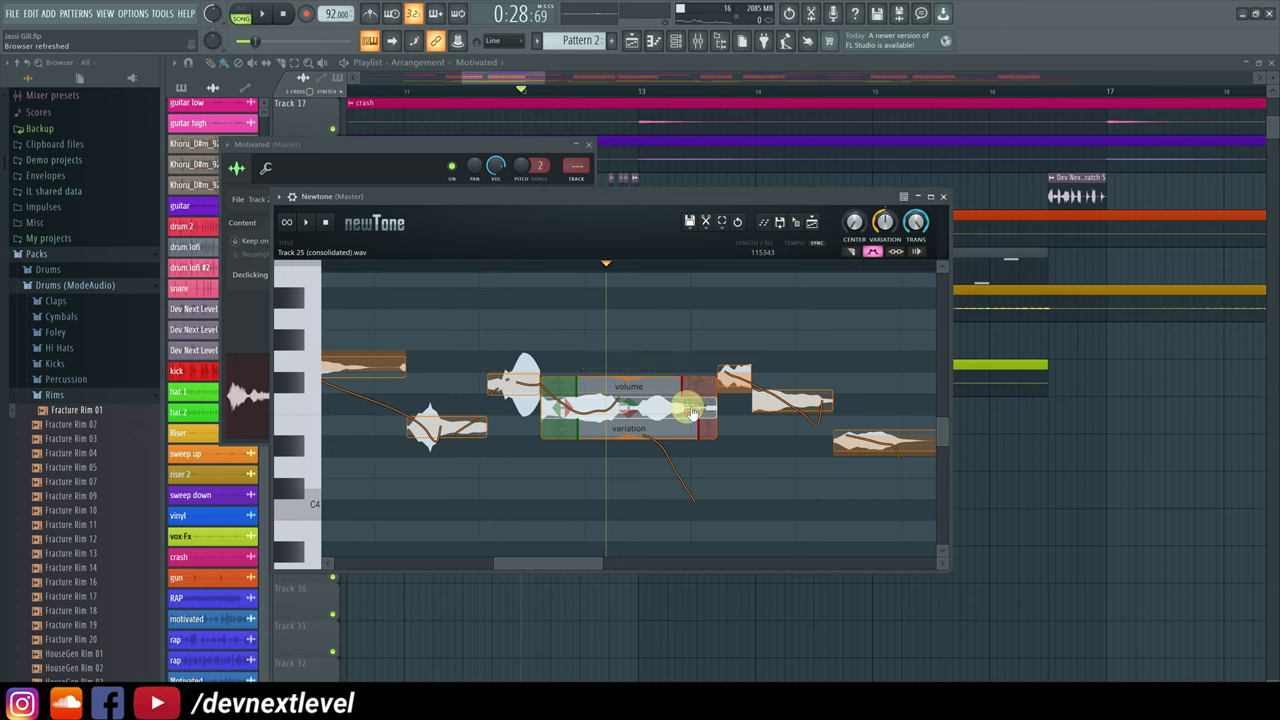
{"action": "left_click_drag", "start_coordinate": [703, 407], "coordinate": [695, 267]}
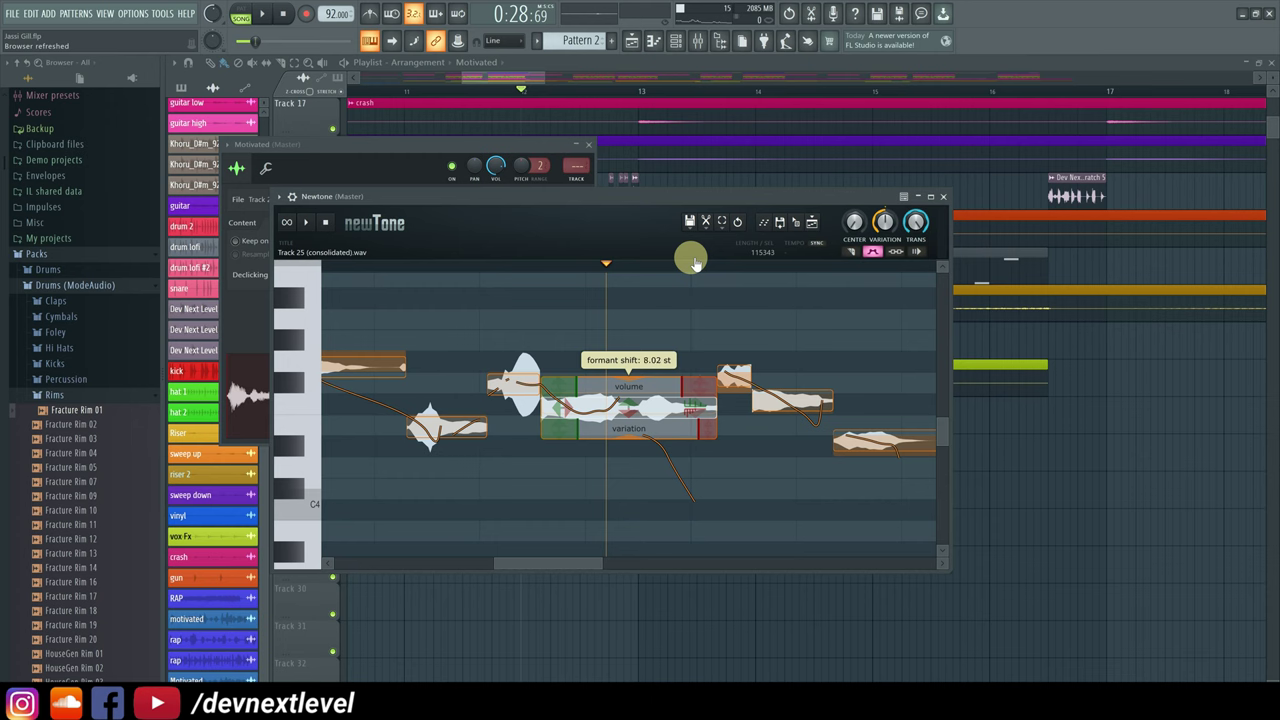
Step: Audition the vocal in Newtone from several positions to hear the formant-shifted note
{"action": "left_click", "coordinate": [358, 265]}
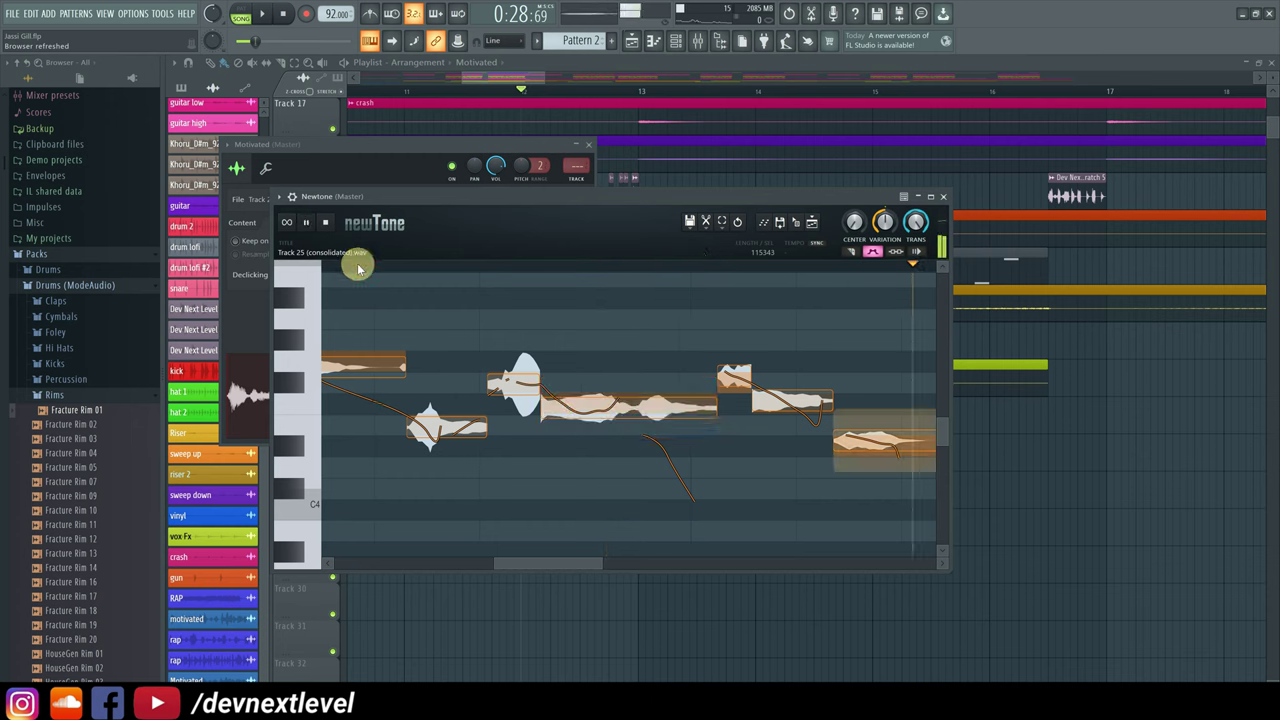
{"action": "key", "text": "space"}
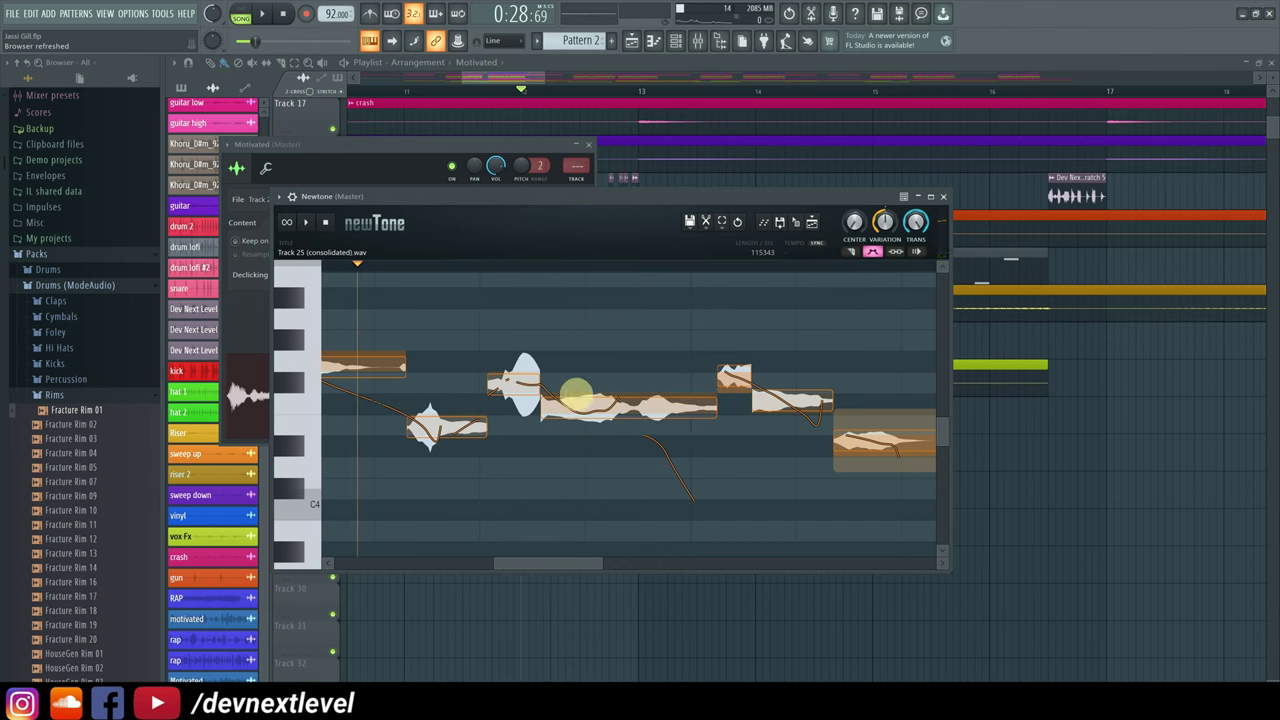
{"action": "left_click_drag", "start_coordinate": [606, 563], "coordinate": [737, 563]}
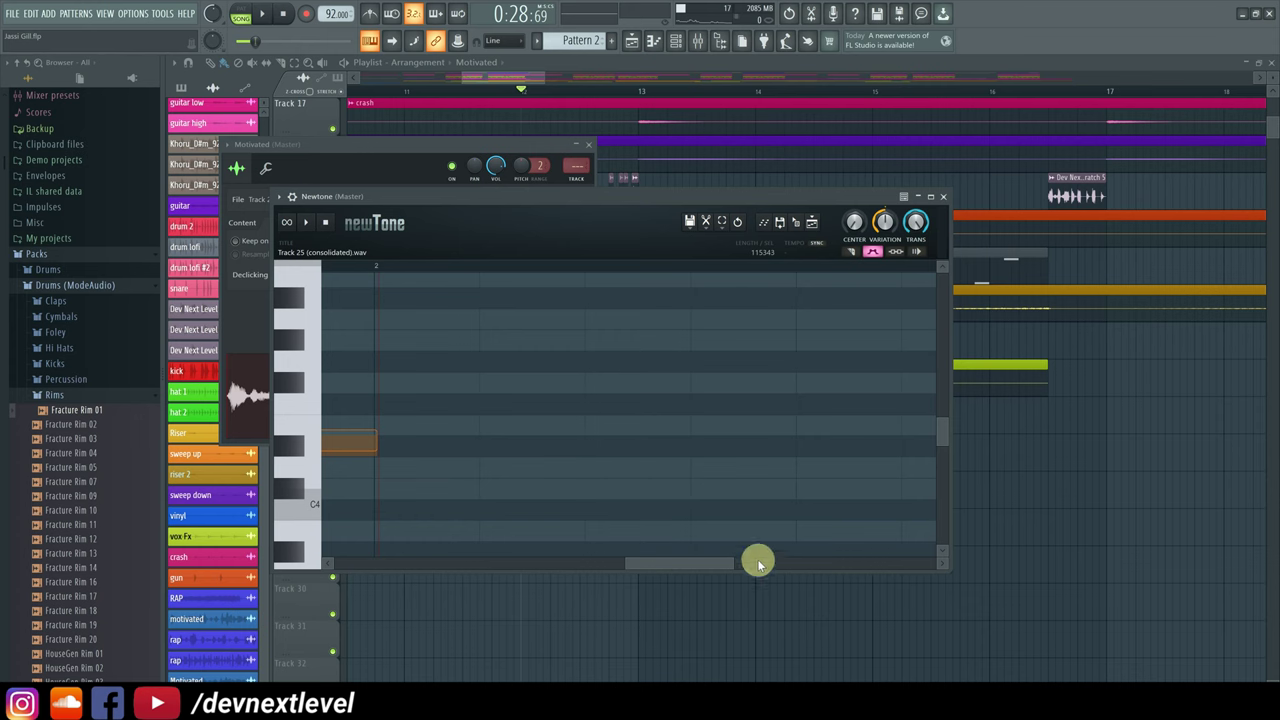
{"action": "left_click_drag", "start_coordinate": [631, 567], "coordinate": [371, 560]}
{"action": "key", "text": "space"}
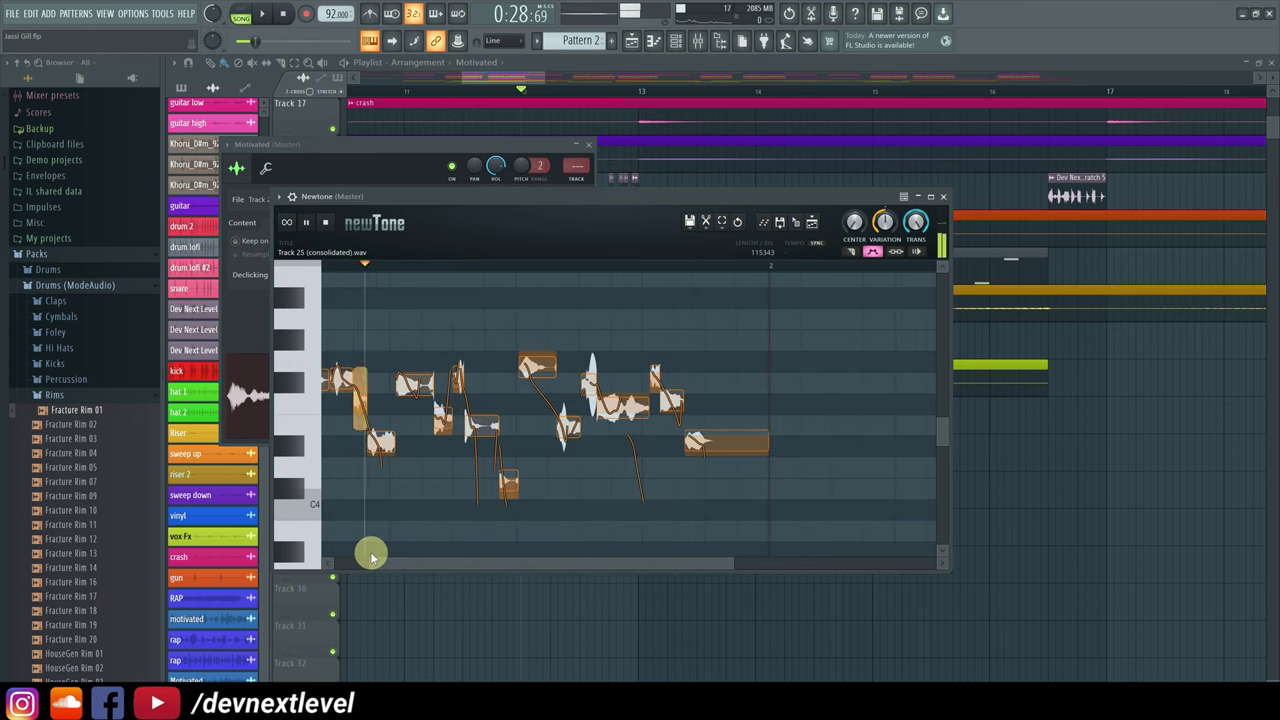
{"action": "key", "text": "space"}
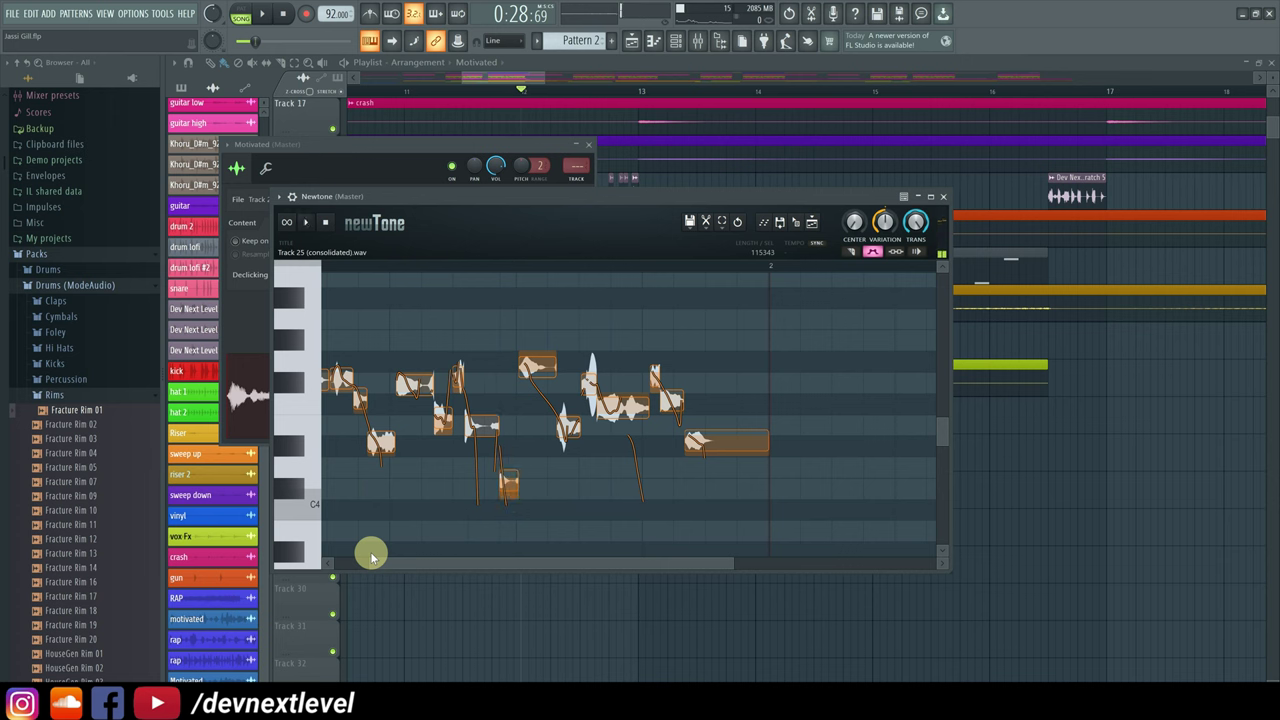
{"action": "key", "text": "space"}
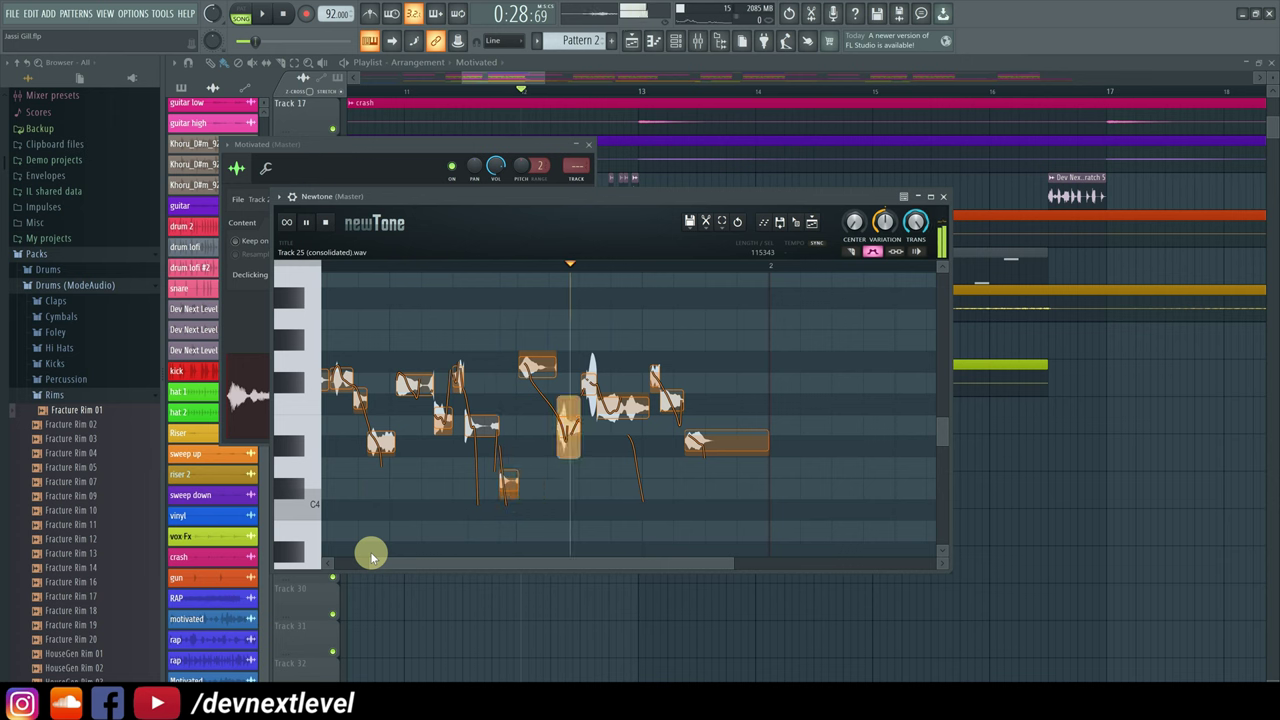
{"action": "key", "text": "space"}
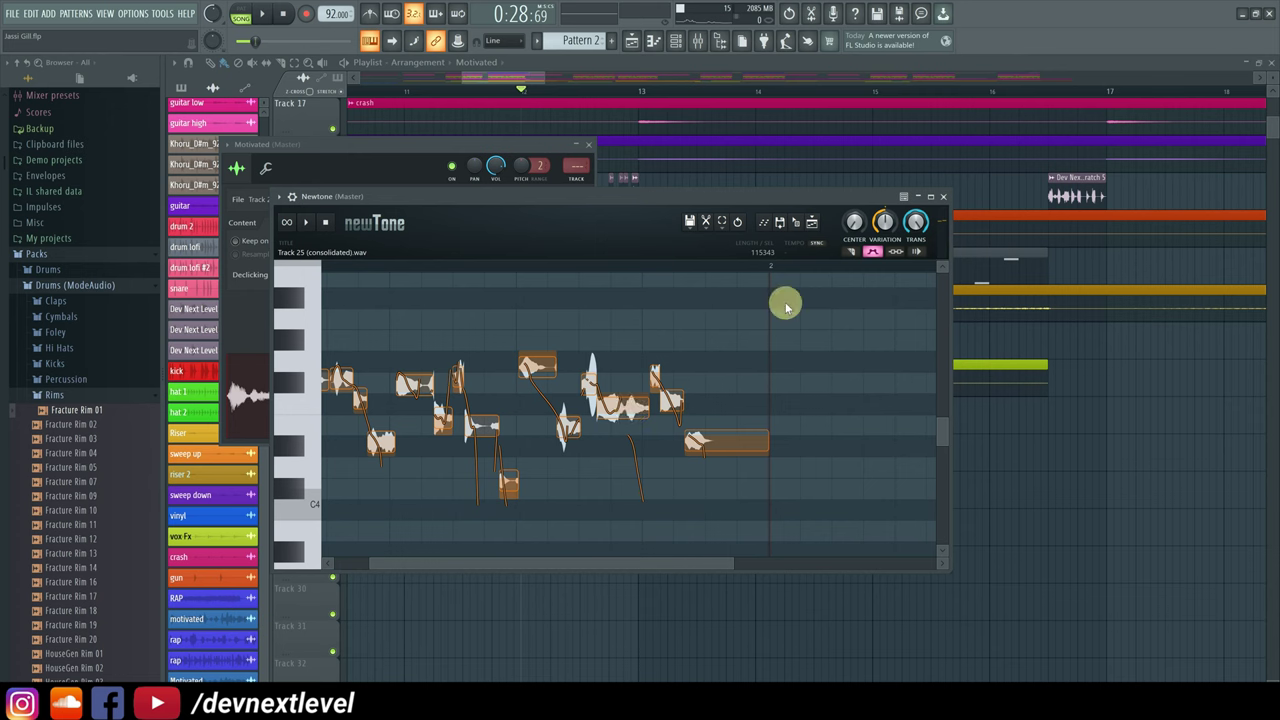
Step: Select the notes from the highest one through the clip's end and raise their formant shift to 9.06 st
{"action": "left_click_drag", "start_coordinate": [789, 316], "coordinate": [522, 531]}
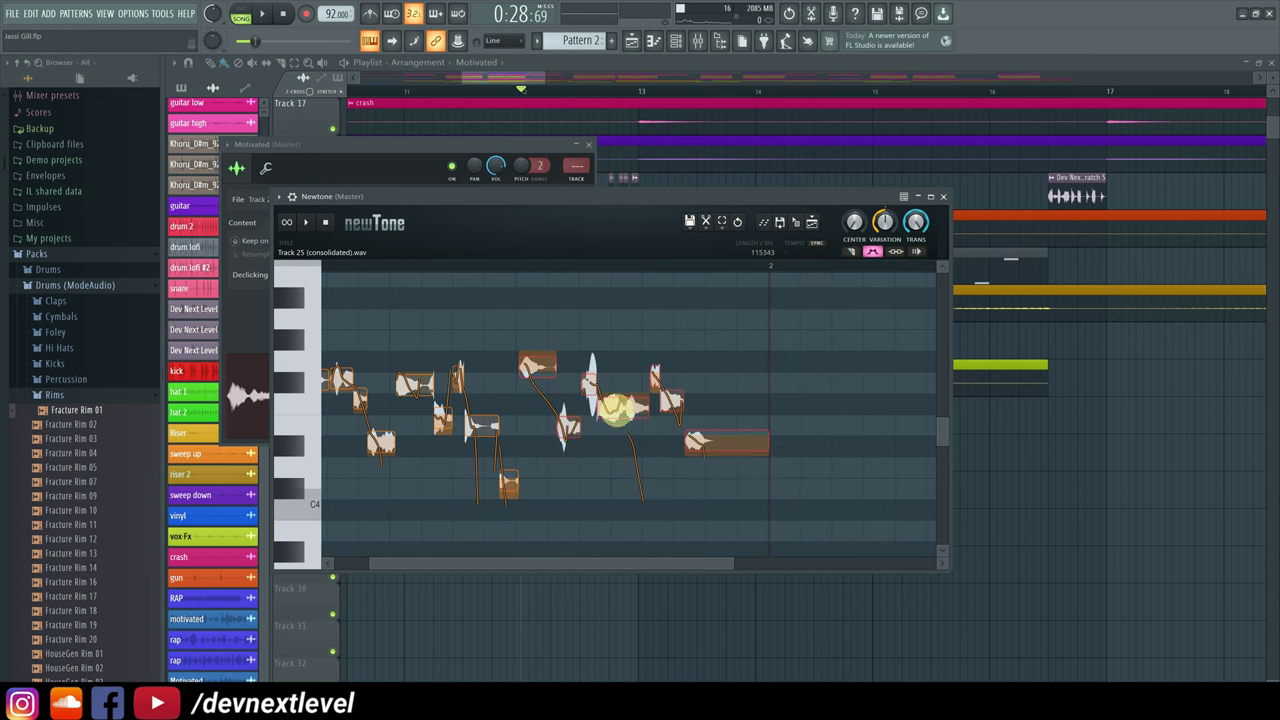
{"action": "mouse_move", "coordinate": [625, 408]}
{"action": "left_click_drag", "start_coordinate": [648, 411], "coordinate": [648, 313]}
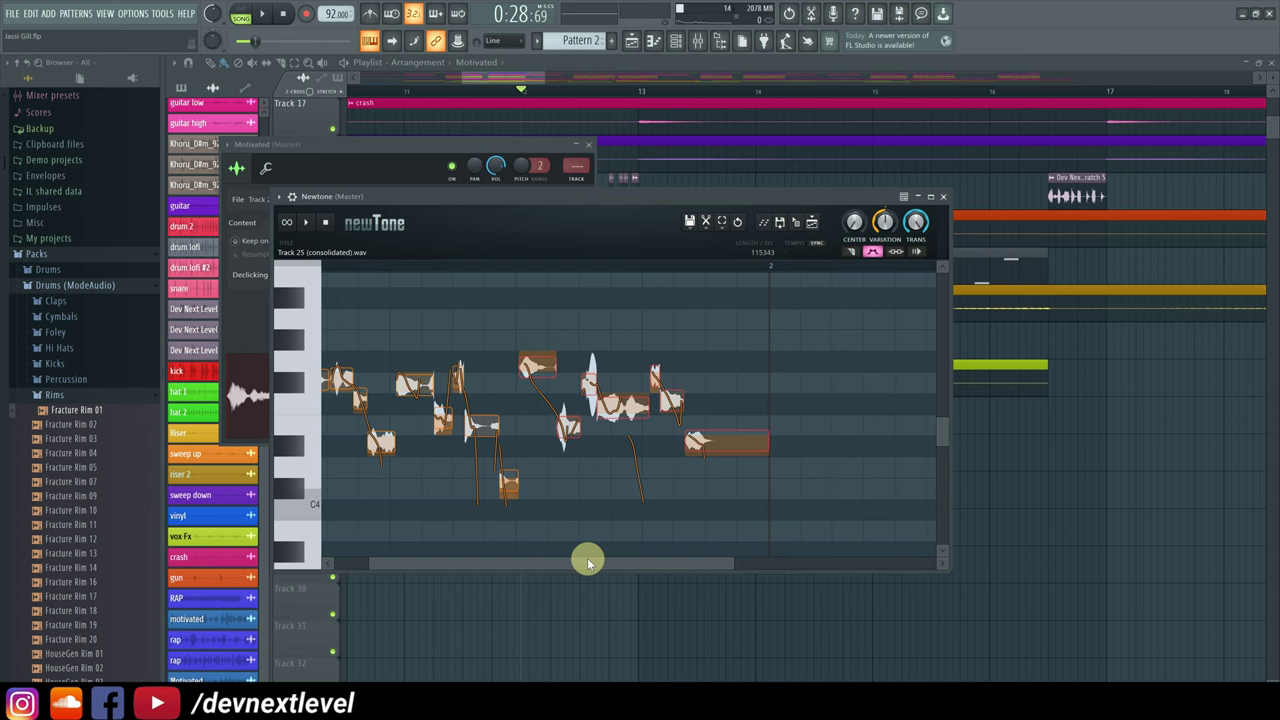
{"action": "key", "text": "space"}
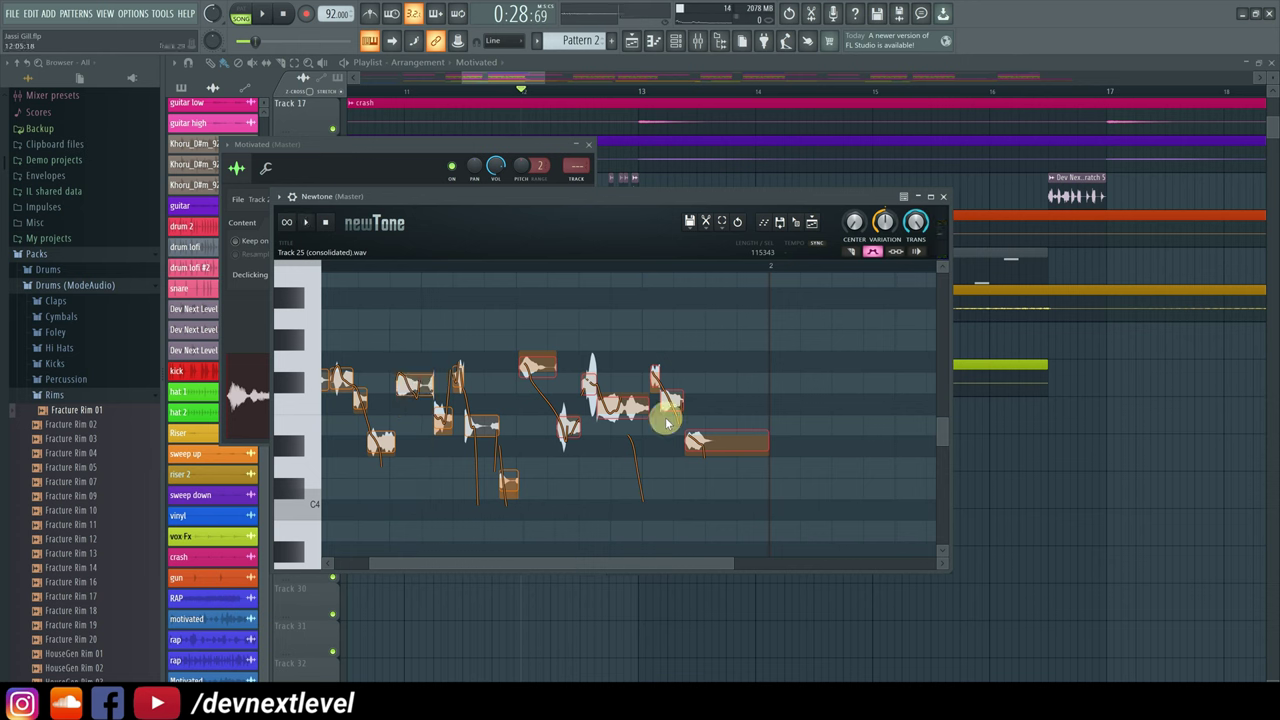
{"action": "left_click_drag", "start_coordinate": [684, 405], "coordinate": [680, 349]}
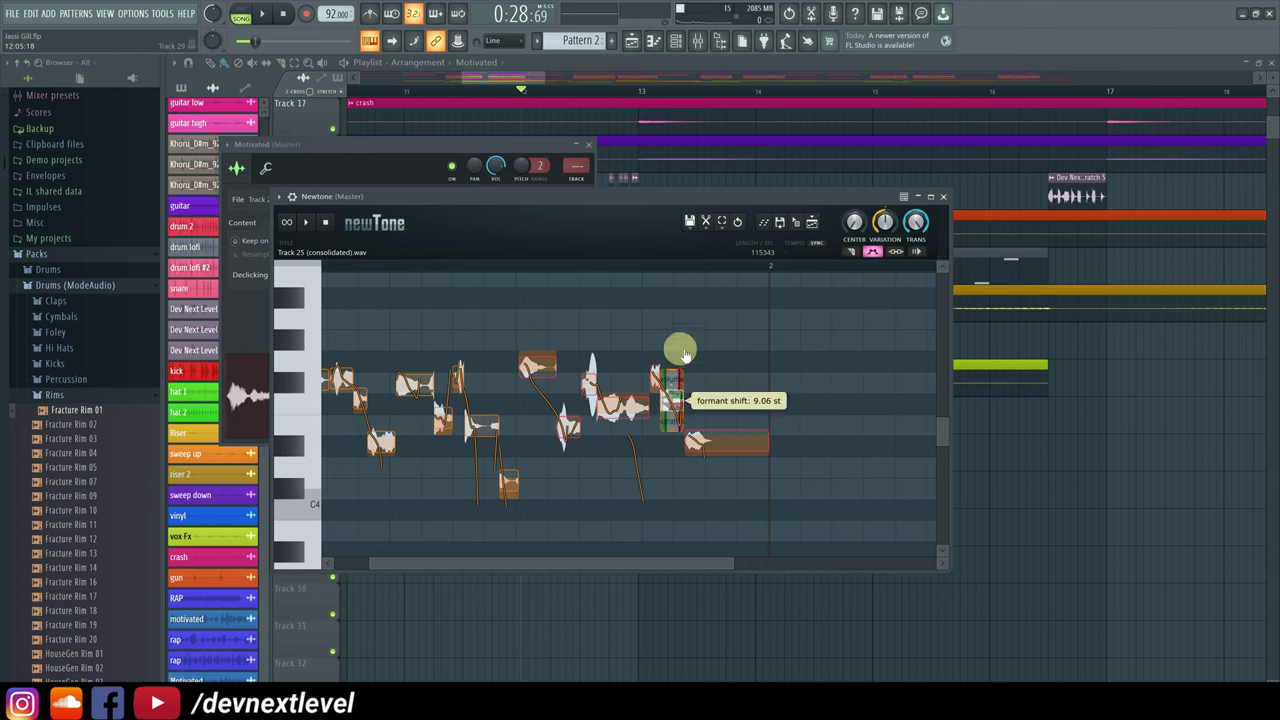
Step: Add the group of middle notes to the selection, adjust their formant shift and place the playback position near them
{"action": "left_click_drag", "start_coordinate": [519, 563], "coordinate": [485, 563]}
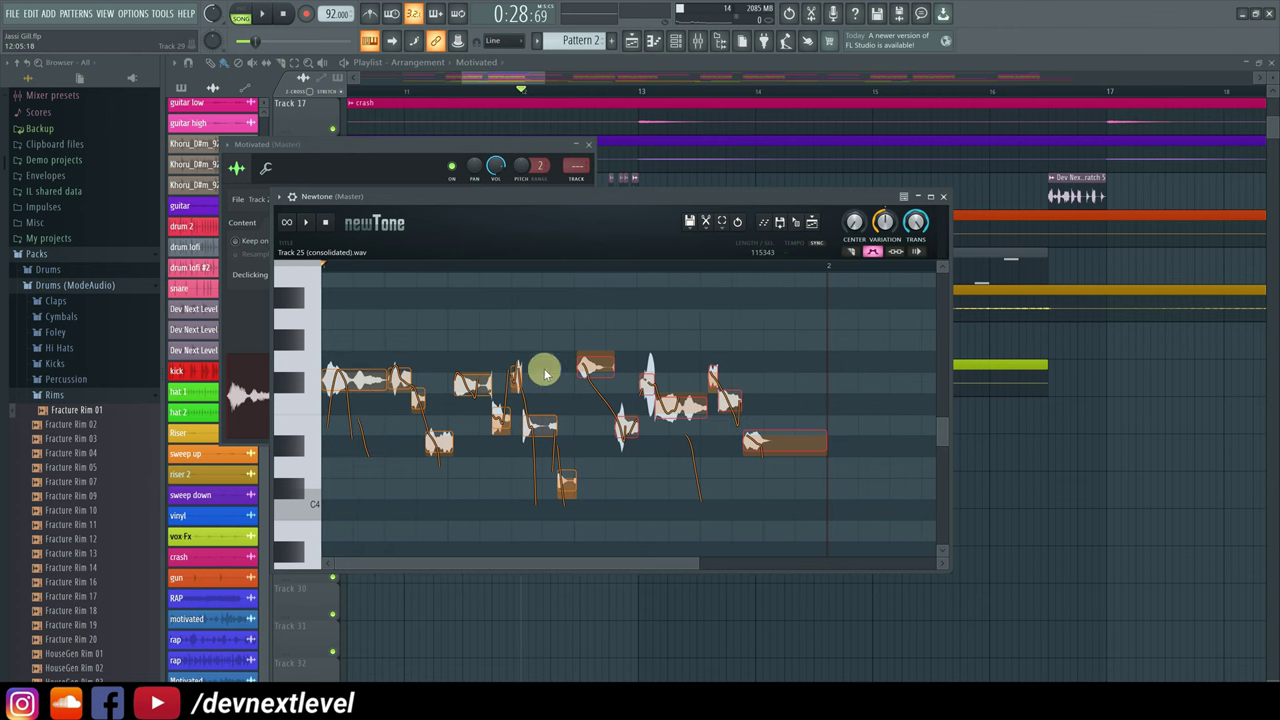
{"action": "left_click_drag", "start_coordinate": [561, 346], "coordinate": [445, 520]}
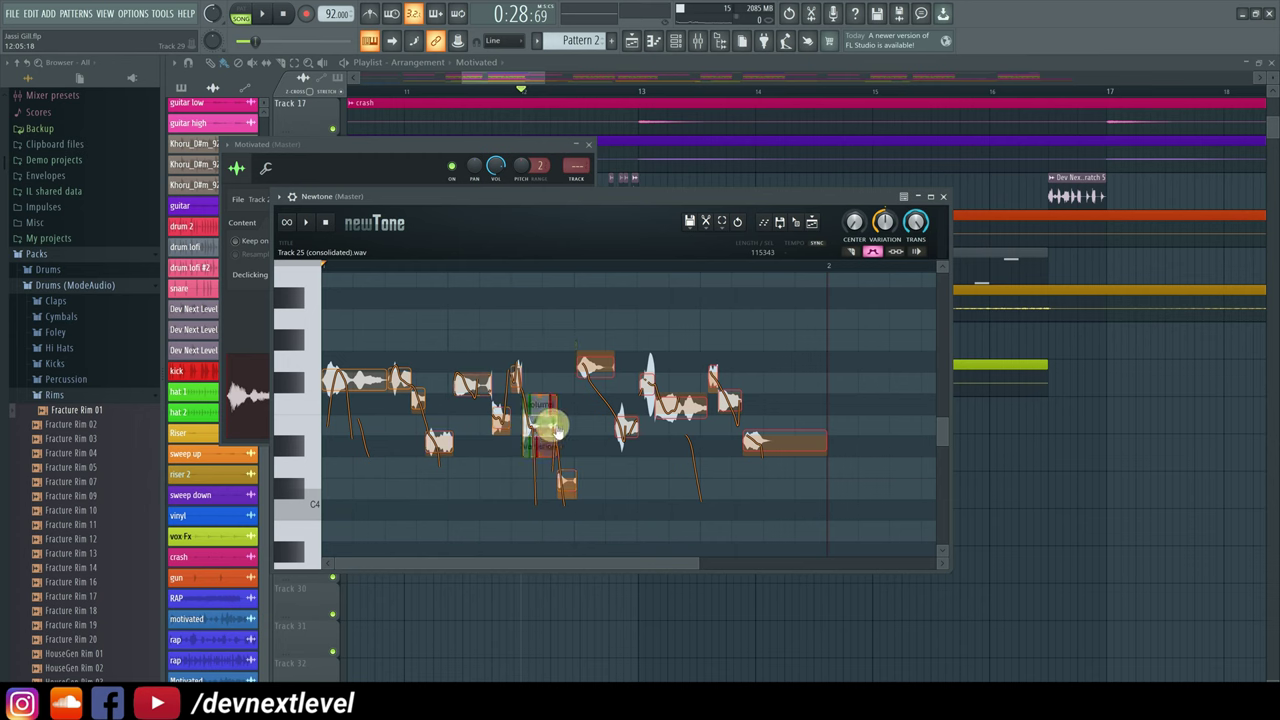
{"action": "left_click_drag", "start_coordinate": [554, 428], "coordinate": [554, 426]}
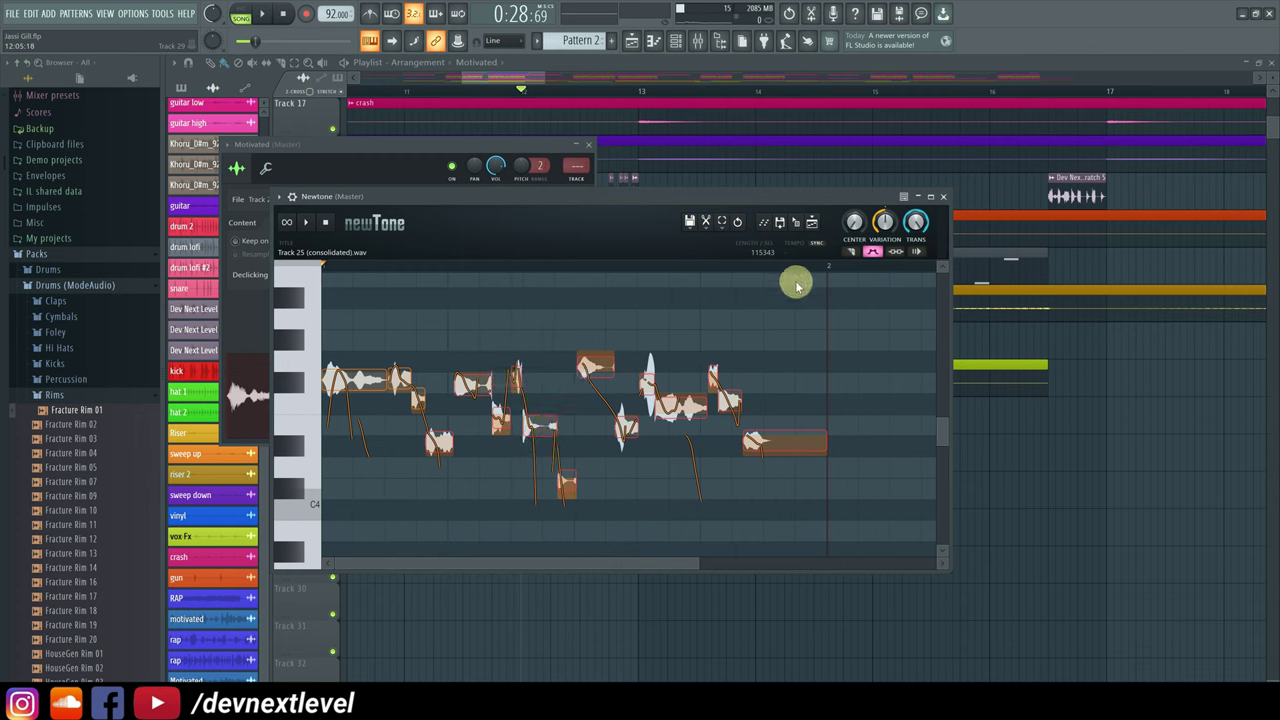
{"action": "left_click", "coordinate": [477, 317]}
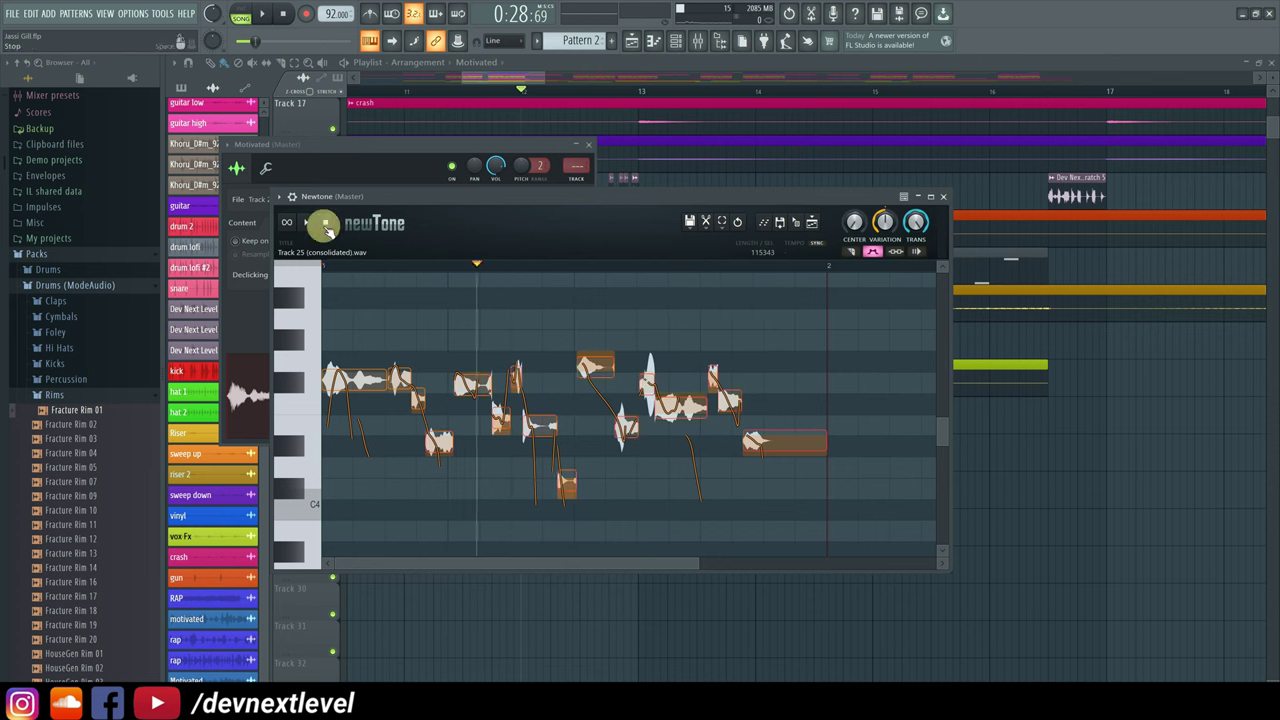
Step: Select the whole vocal in Newtone, turn on looping and play it back to hear the formant changes
{"action": "left_click_drag", "start_coordinate": [803, 268], "coordinate": [258, 282]}
{"action": "left_click", "coordinate": [287, 223]}
{"action": "left_click", "coordinate": [306, 223]}
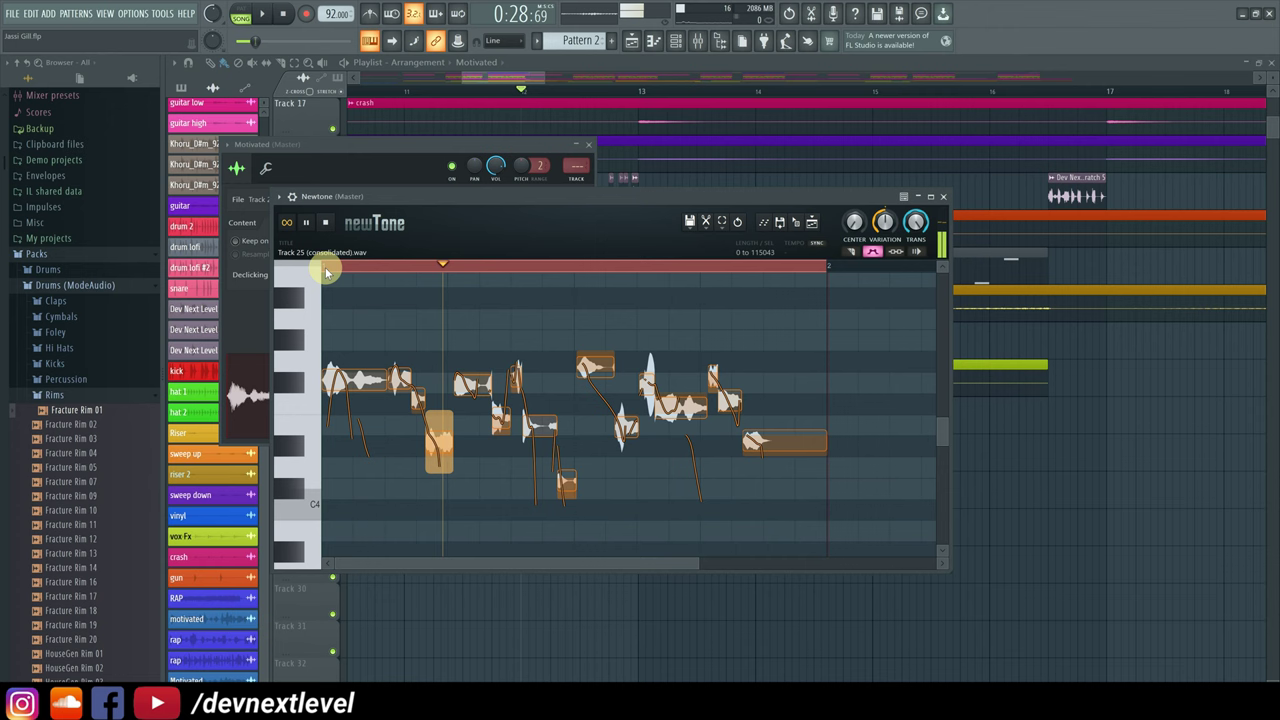
{"action": "key", "text": "space"}
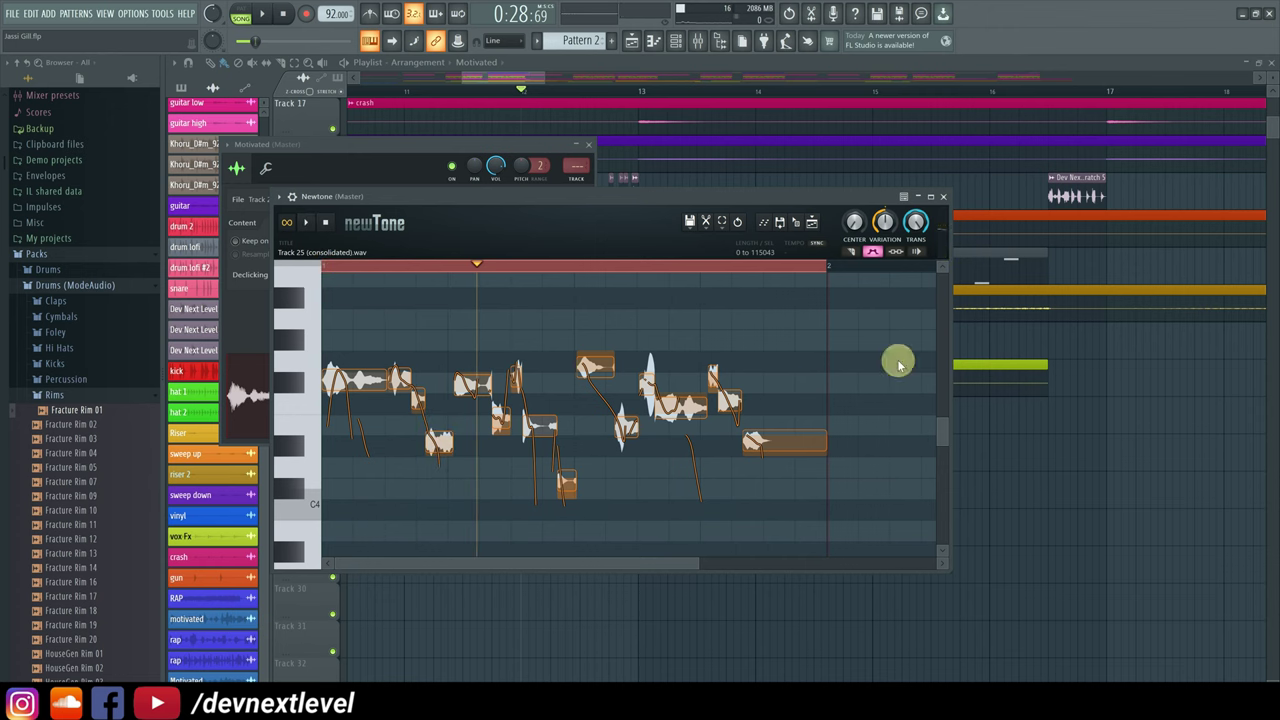
Step: Send the edited Newtone vocal to the playlist on Track 26 at bar 12 and play the song from bar 11
{"action": "left_click_drag", "start_coordinate": [801, 223], "coordinate": [933, 444]}
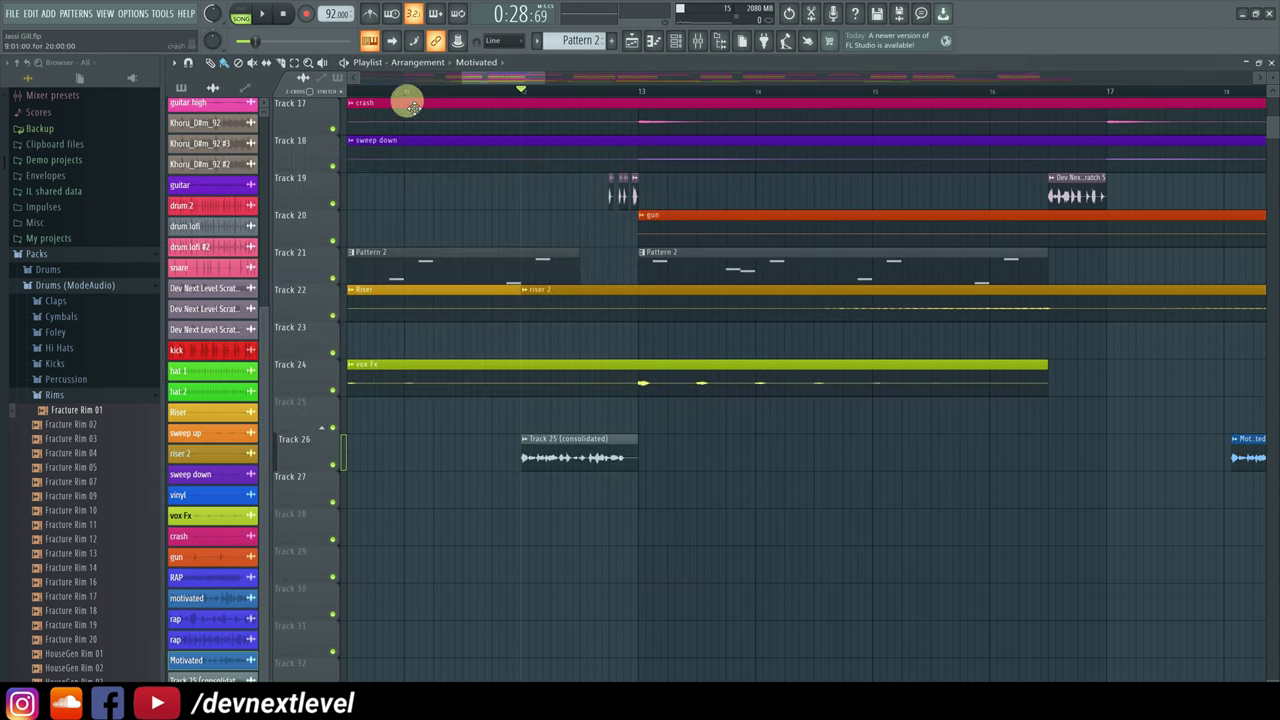
{"action": "left_click", "coordinate": [405, 93]}
{"action": "key", "text": "space"}
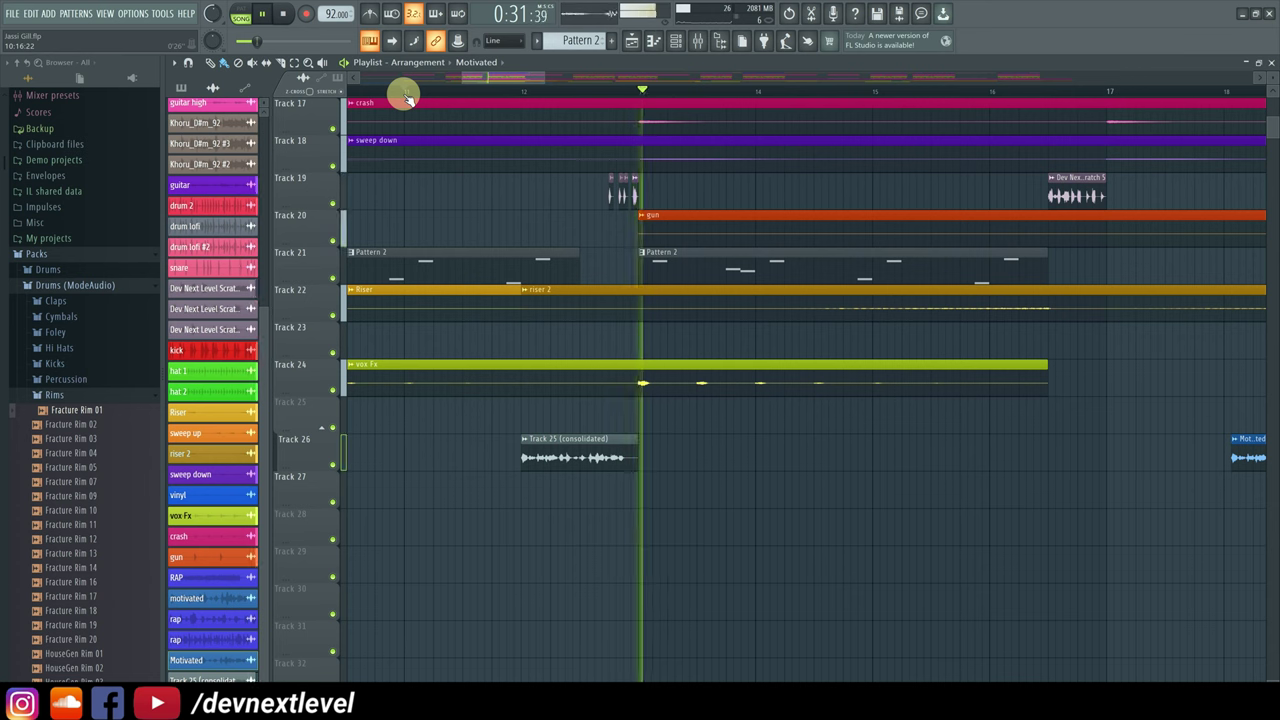
{"action": "key", "text": "space"}
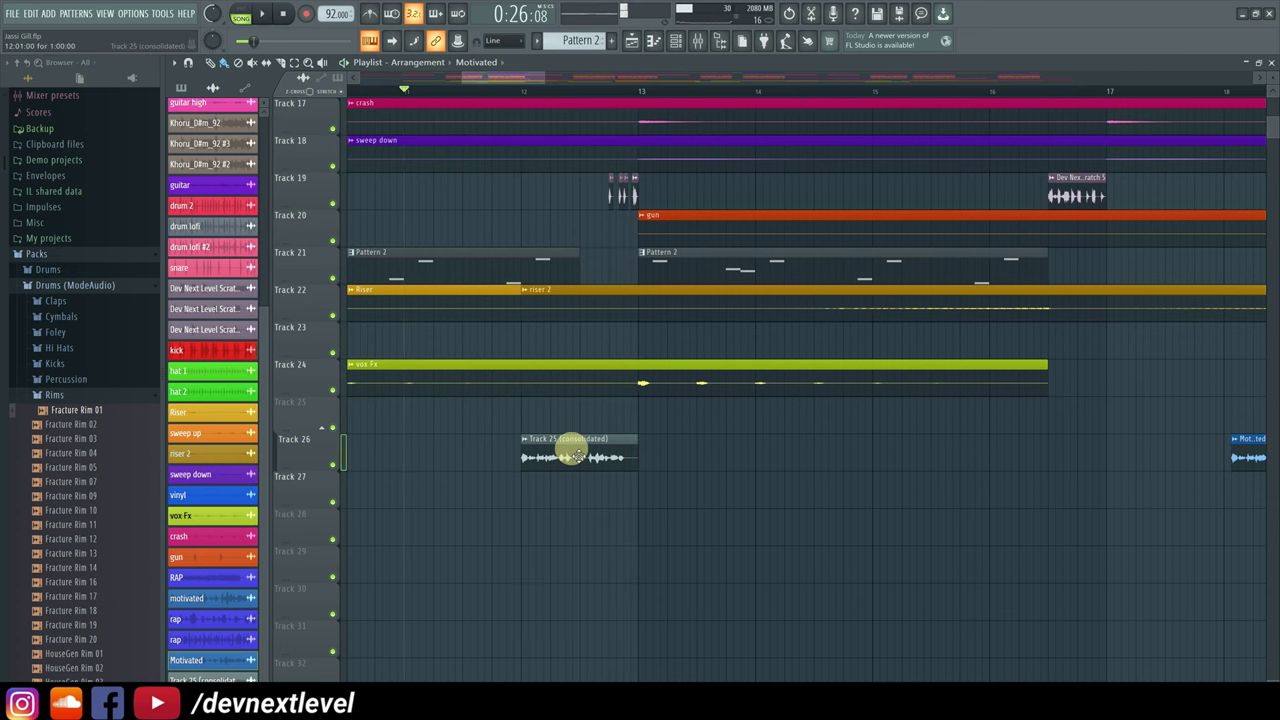
Step: Delete the consolidated clip from Track 26 and move the original Motivated clip back to bar 12 on Track 25
{"action": "right_click", "coordinate": [571, 449]}
{"action": "left_click_drag", "start_coordinate": [1249, 457], "coordinate": [787, 457]}
{"action": "left_click_drag", "start_coordinate": [692, 420], "coordinate": [560, 421]}
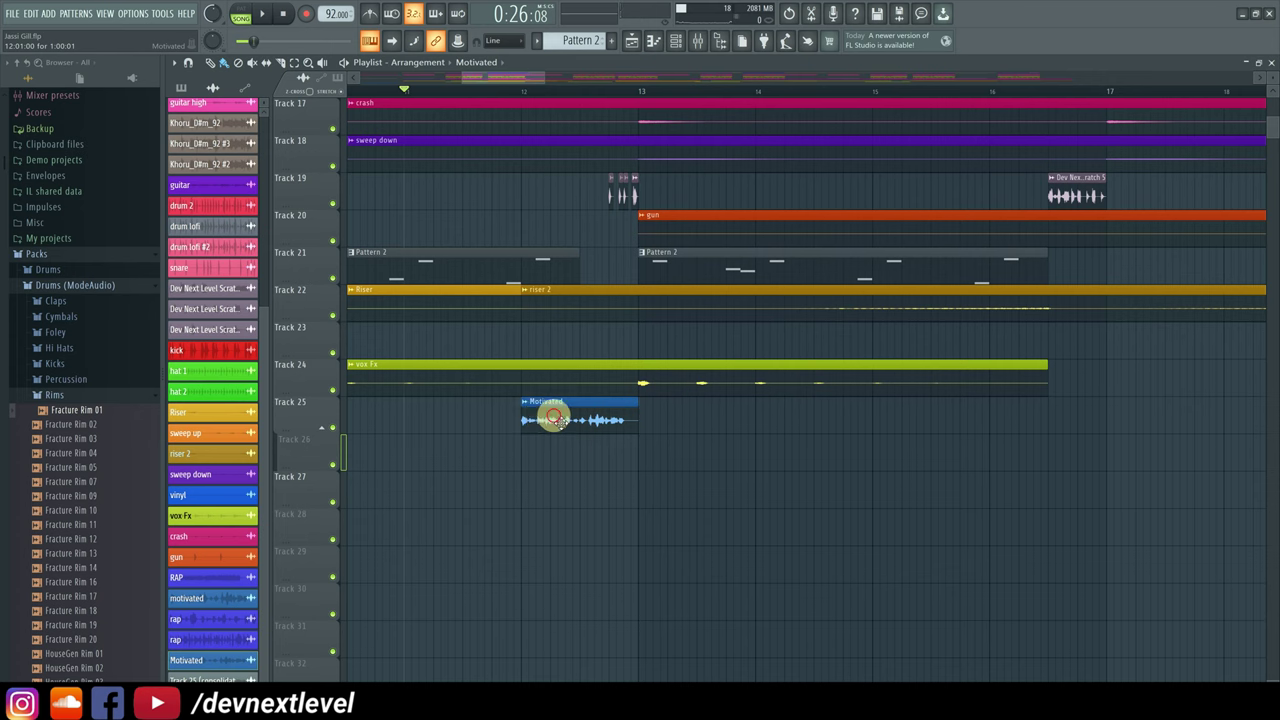
Step: Open the Motivated clip's channel settings and set its time stretching mode to Stretch Pro
{"action": "double_click", "coordinate": [555, 418]}
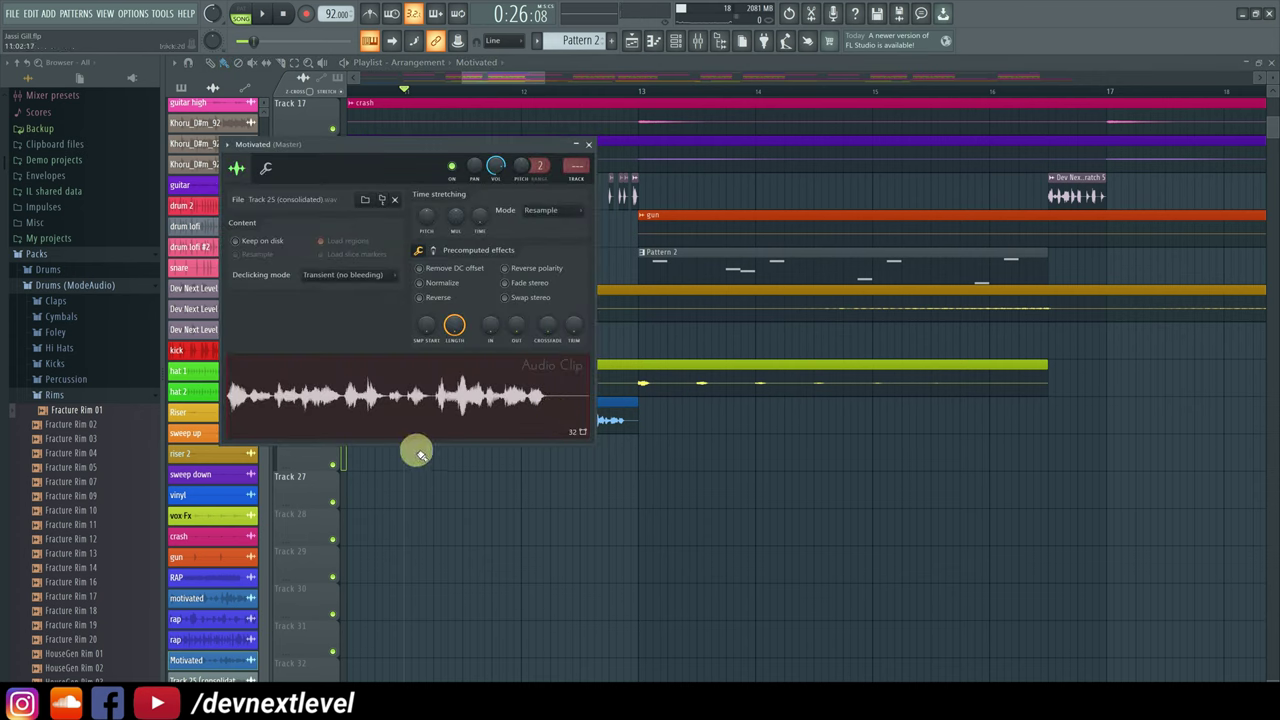
{"action": "left_click", "coordinate": [540, 212]}
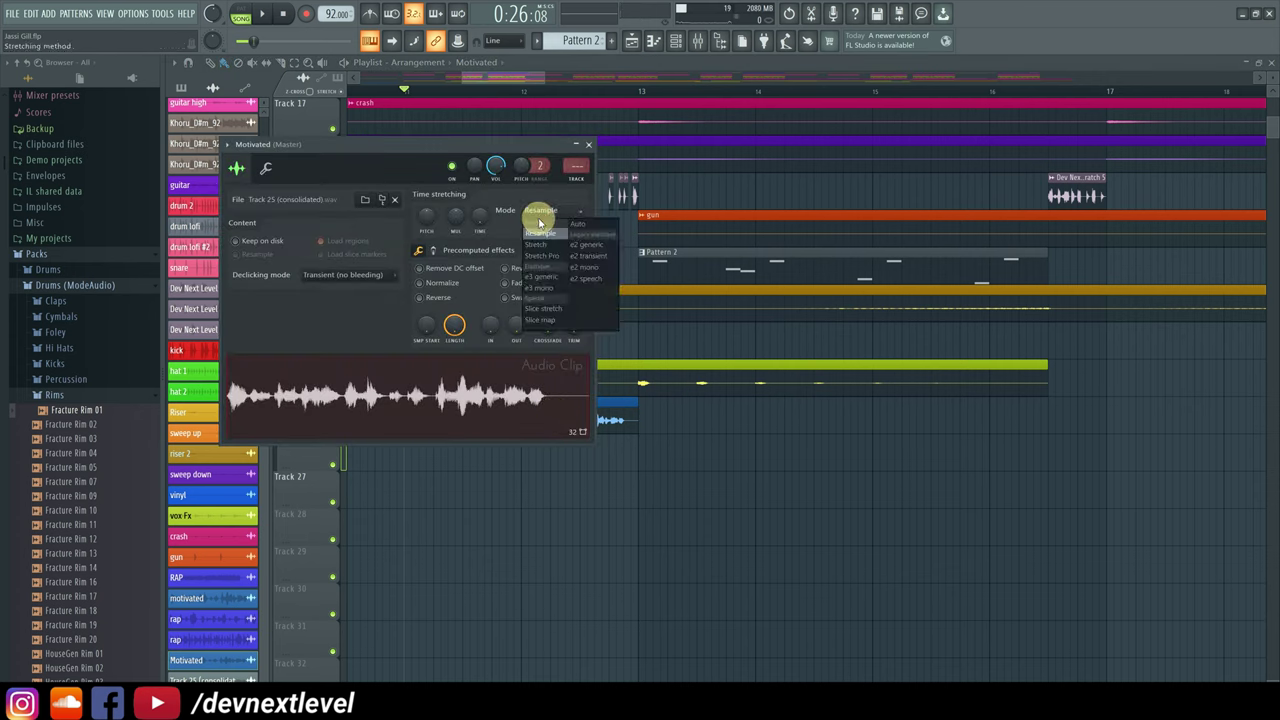
{"action": "left_click", "coordinate": [541, 244]}
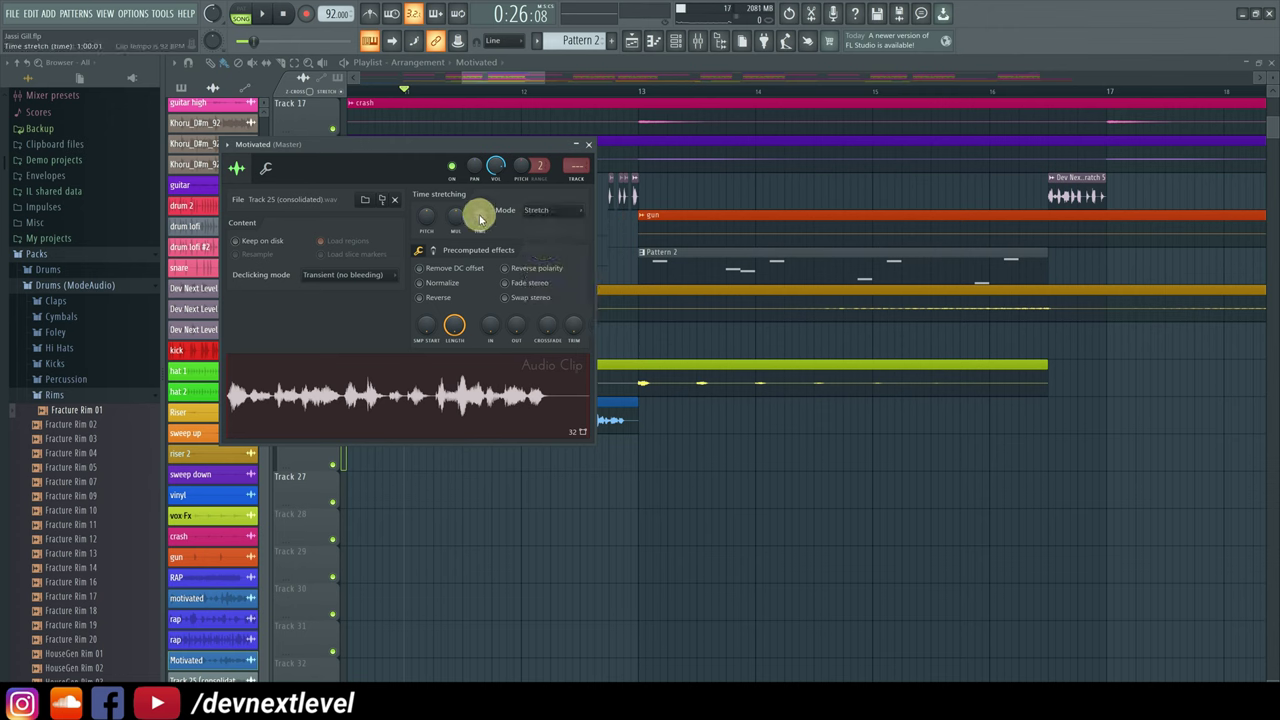
{"action": "left_click", "coordinate": [549, 214]}
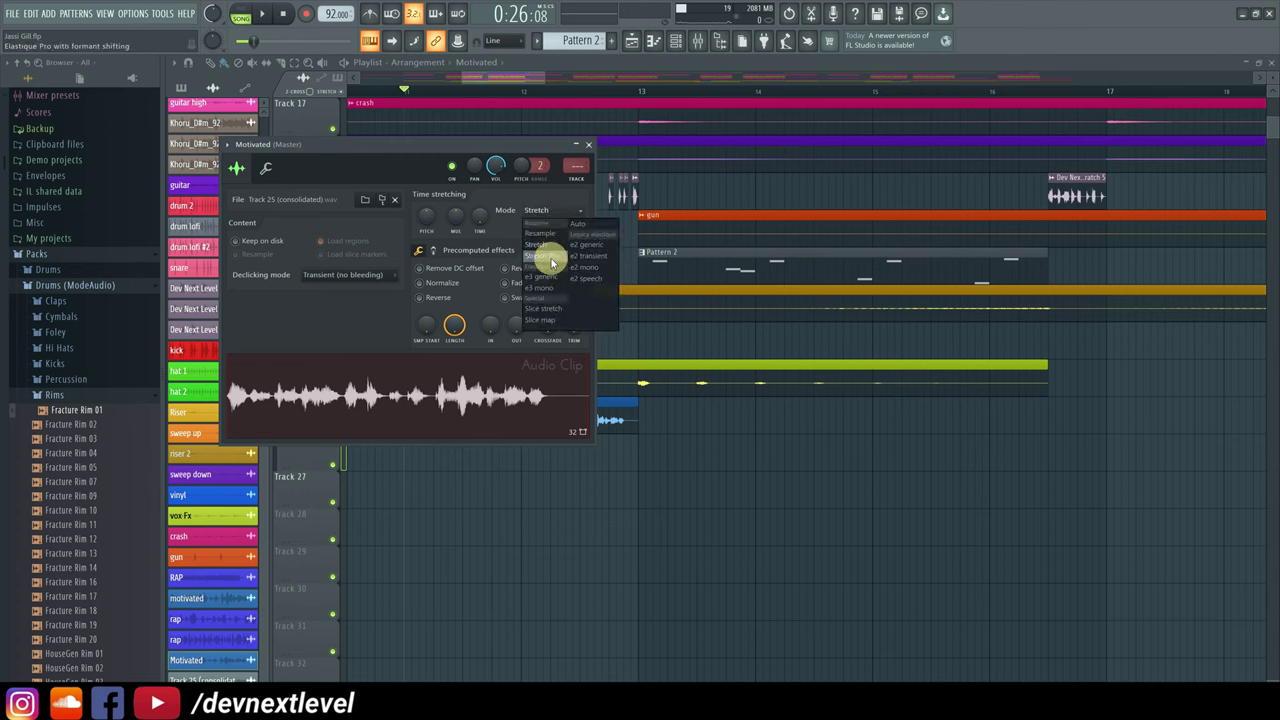
{"action": "left_click", "coordinate": [551, 261]}
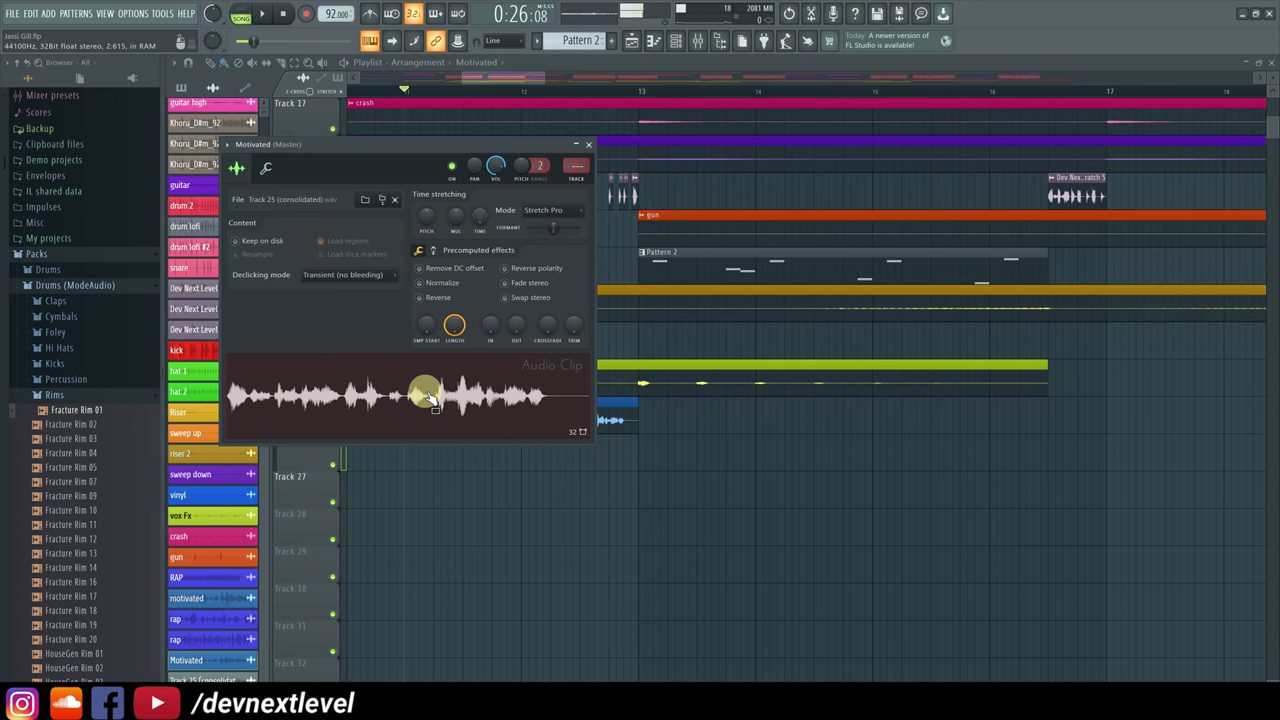
Step: Try raised formant shift amounts on the Motivated clip, preview the sample, and reset the formant shift
{"action": "left_click_drag", "start_coordinate": [553, 228], "coordinate": [553, 213]}
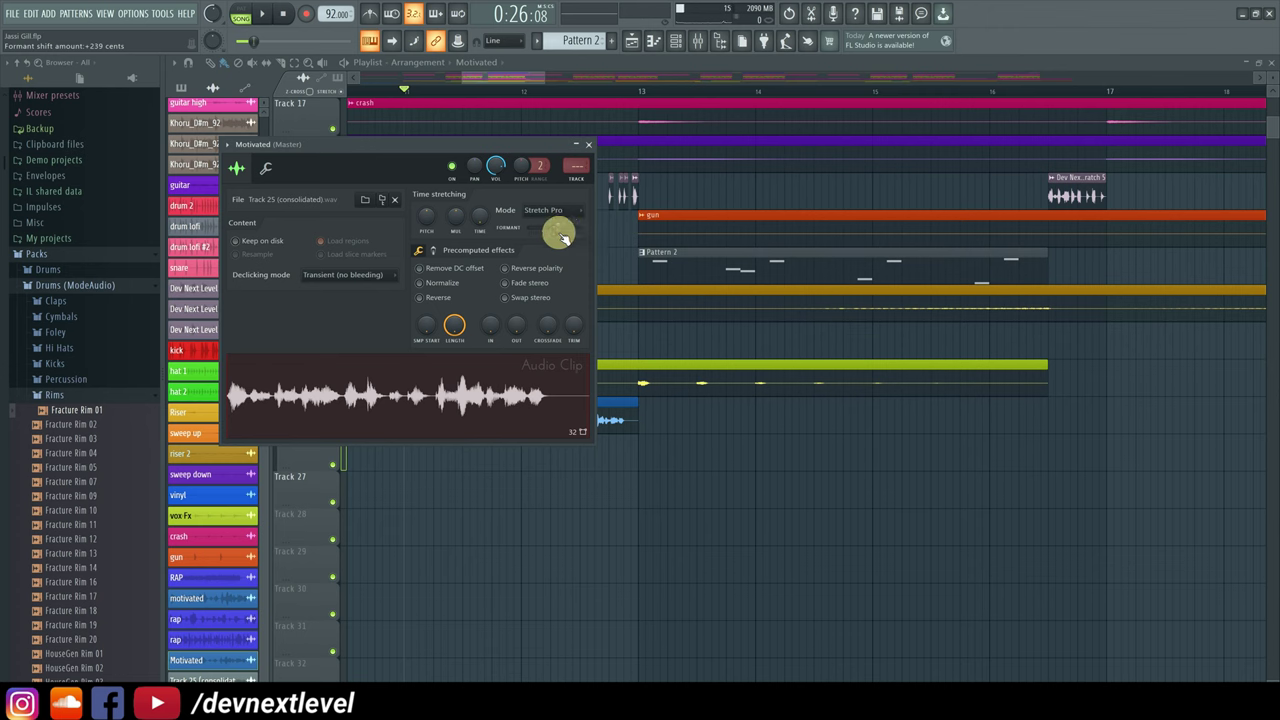
{"action": "left_click_drag", "start_coordinate": [563, 237], "coordinate": [563, 230]}
{"action": "left_click", "coordinate": [516, 404]}
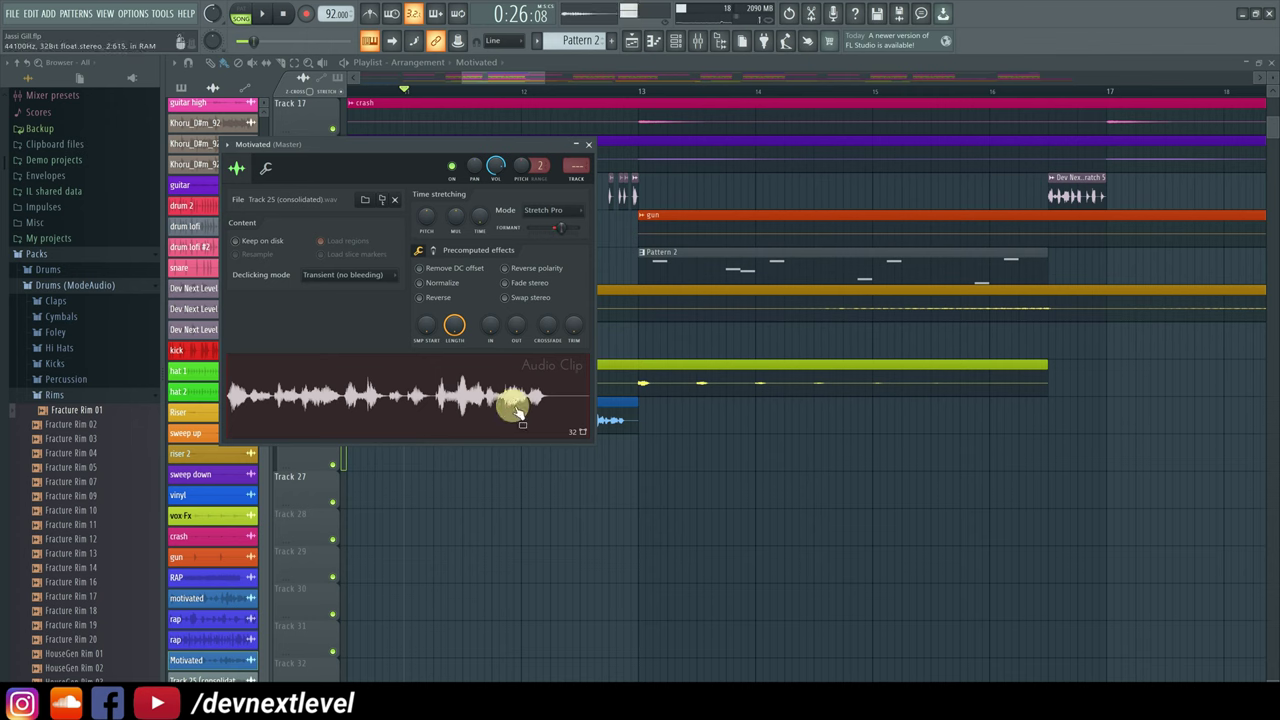
{"action": "left_click_drag", "start_coordinate": [563, 231], "coordinate": [569, 231]}
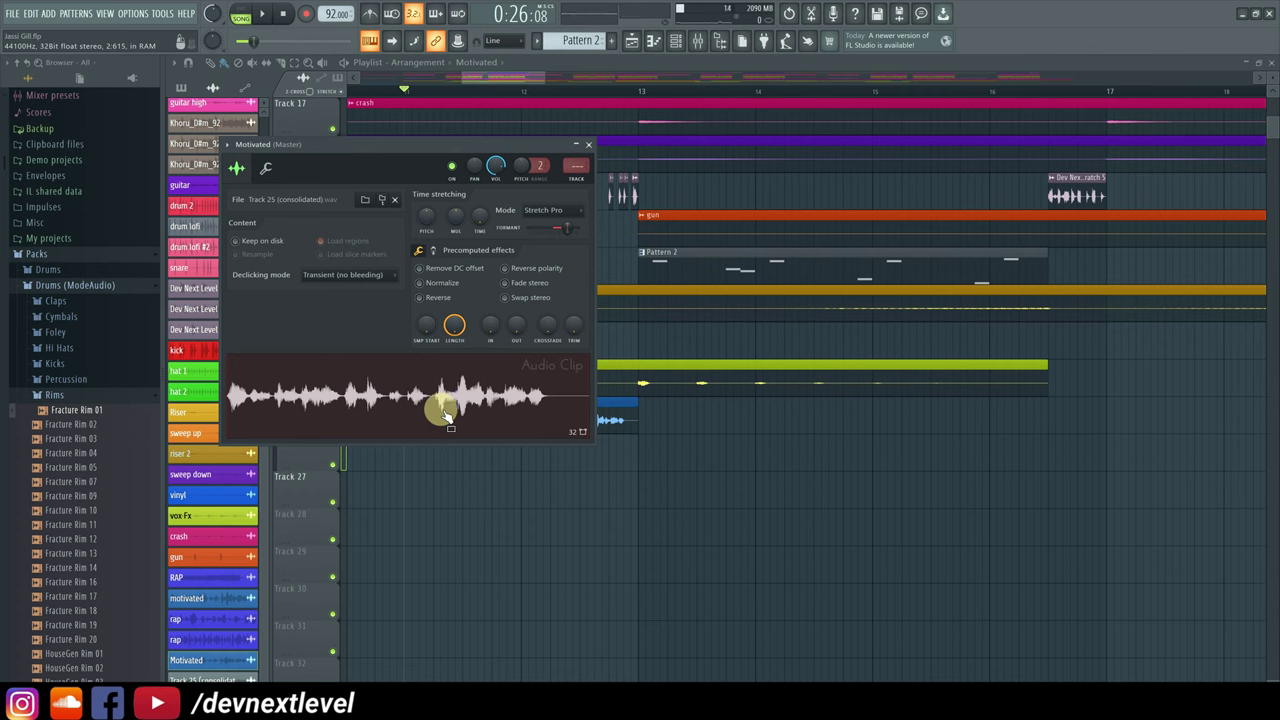
{"action": "left_click_drag", "start_coordinate": [567, 228], "coordinate": [568, 228]}
{"action": "right_click", "coordinate": [557, 228]}
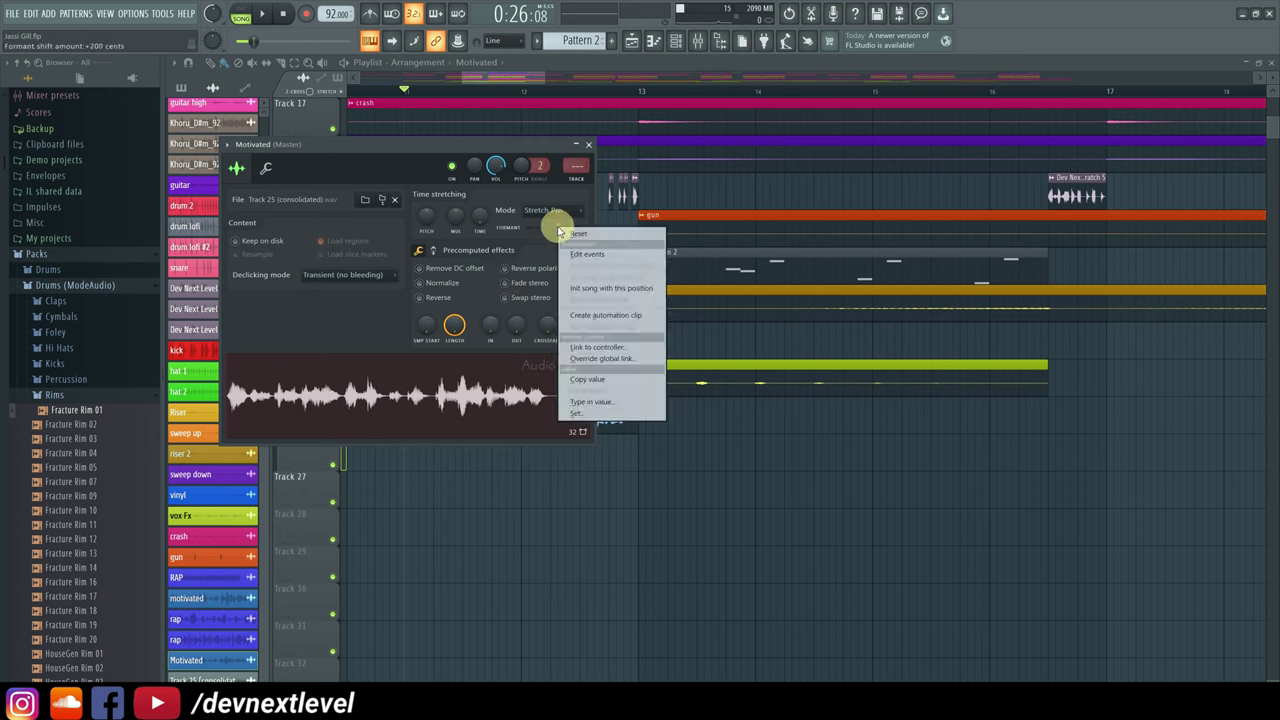
{"action": "left_click", "coordinate": [560, 233]}
{"action": "right_click", "coordinate": [557, 229]}
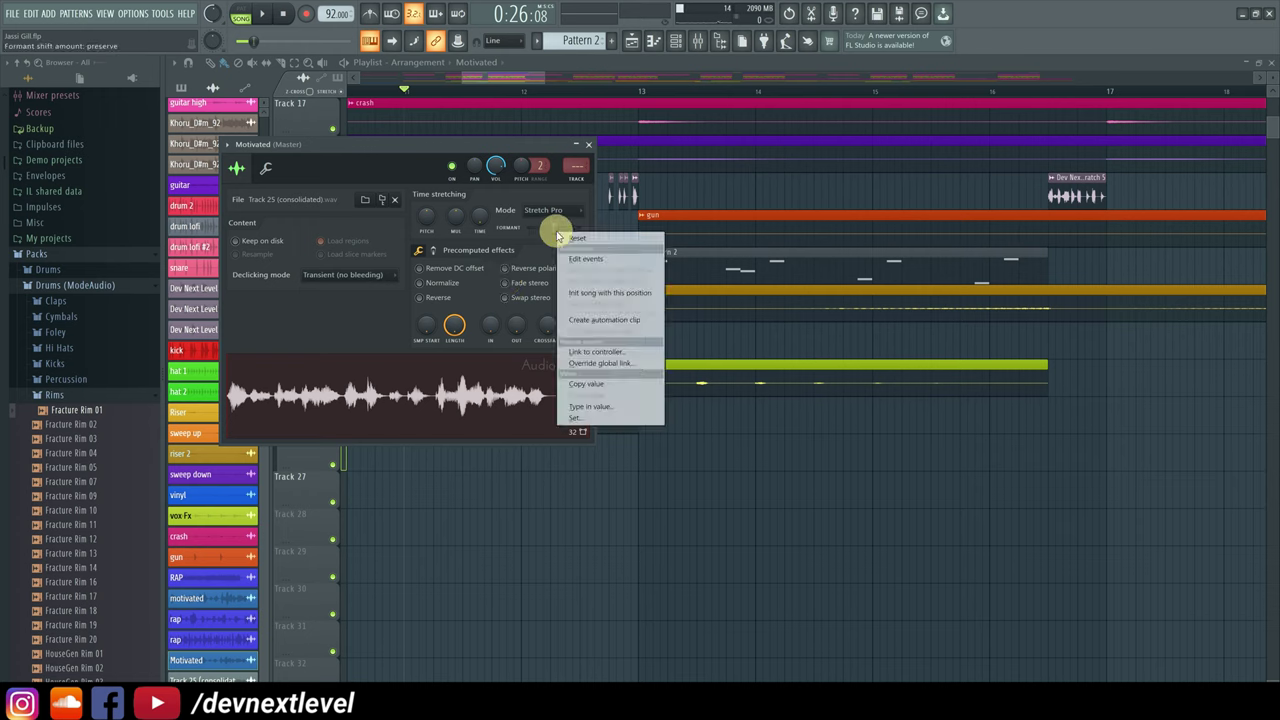
{"action": "left_click", "coordinate": [597, 323]}
{"action": "left_click", "coordinate": [705, 346]}
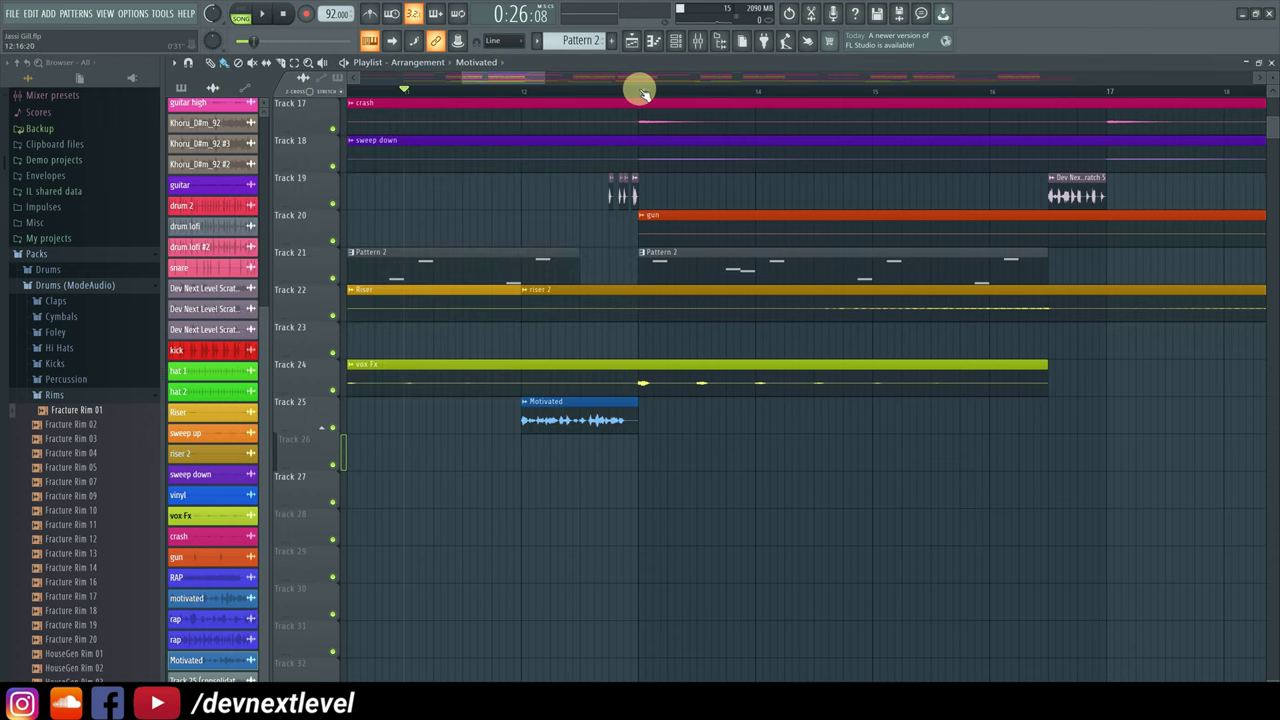
Step: Select the bar 12 time range and create an automation clip for the Motivated clip's formant shift amount
{"action": "left_click_drag", "start_coordinate": [643, 92], "coordinate": [507, 104]}
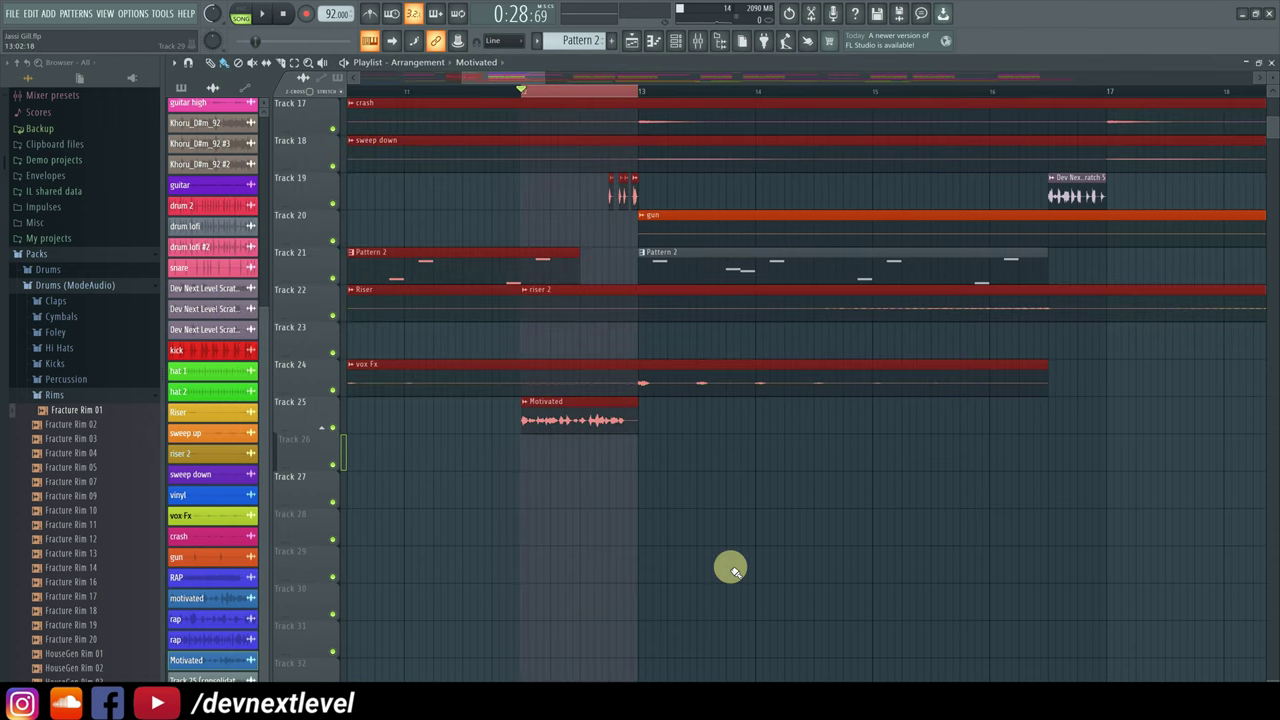
{"action": "double_click", "coordinate": [566, 412]}
{"action": "right_click", "coordinate": [555, 234]}
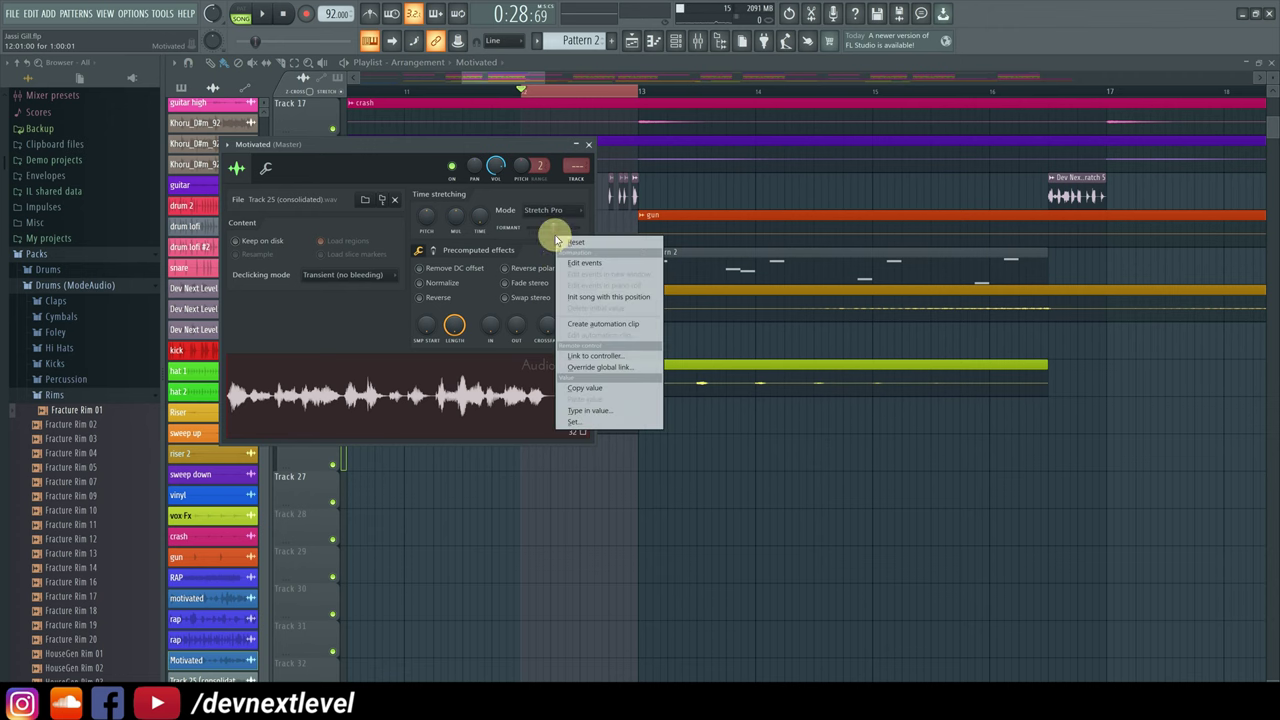
{"action": "left_click", "coordinate": [605, 325]}
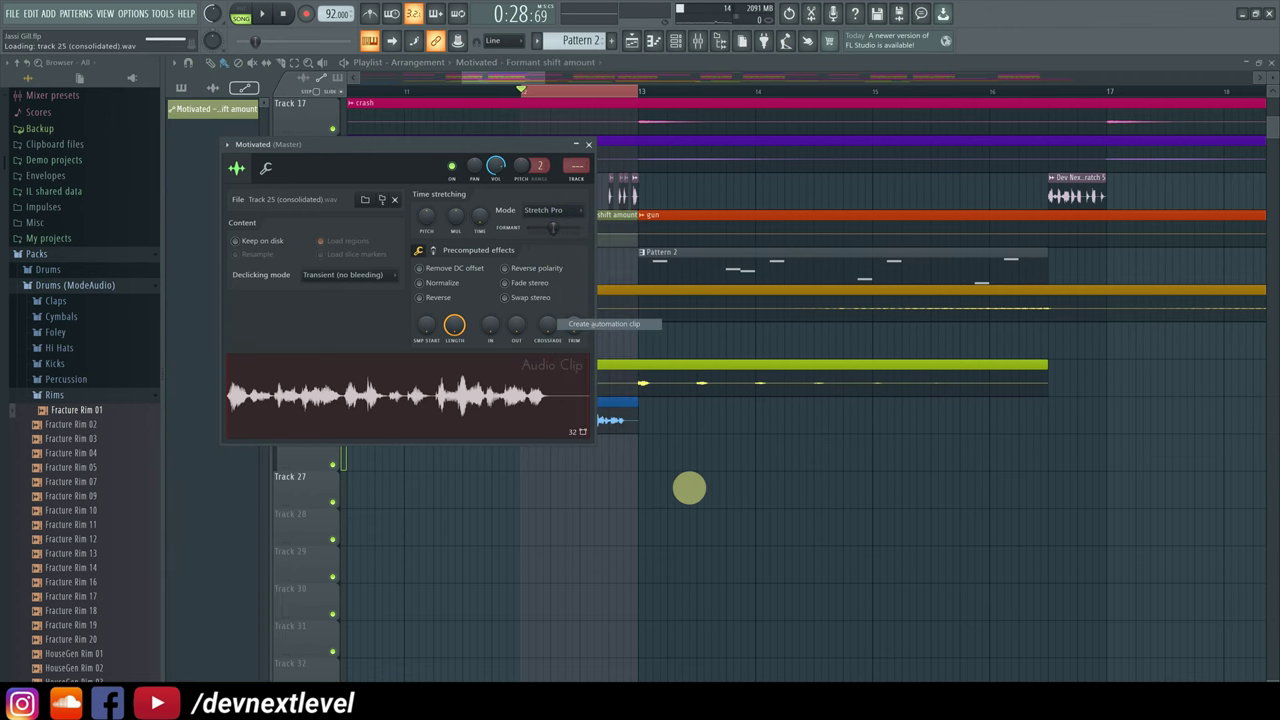
Step: Move the formant automation clip to Track 26 beneath the vocal and add a point that dips its curve mid-bar
{"action": "key", "text": "Escape"}
{"action": "left_click_drag", "start_coordinate": [575, 293], "coordinate": [573, 463]}
{"action": "left_click", "coordinate": [580, 463]}
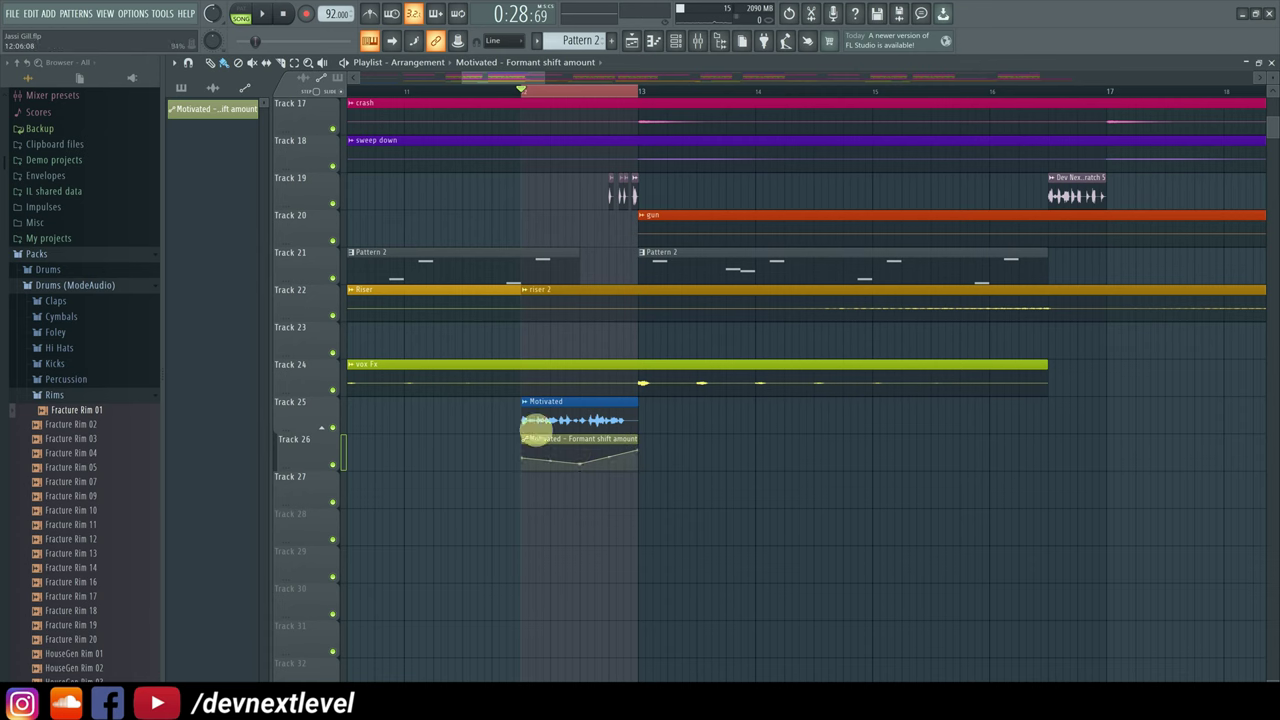
Step: Reopen the Motivated clip's settings below the tracks and play bar 12 to watch the formant shift follow the automation
{"action": "double_click", "coordinate": [557, 414]}
{"action": "left_click_drag", "start_coordinate": [497, 142], "coordinate": [592, 497]}
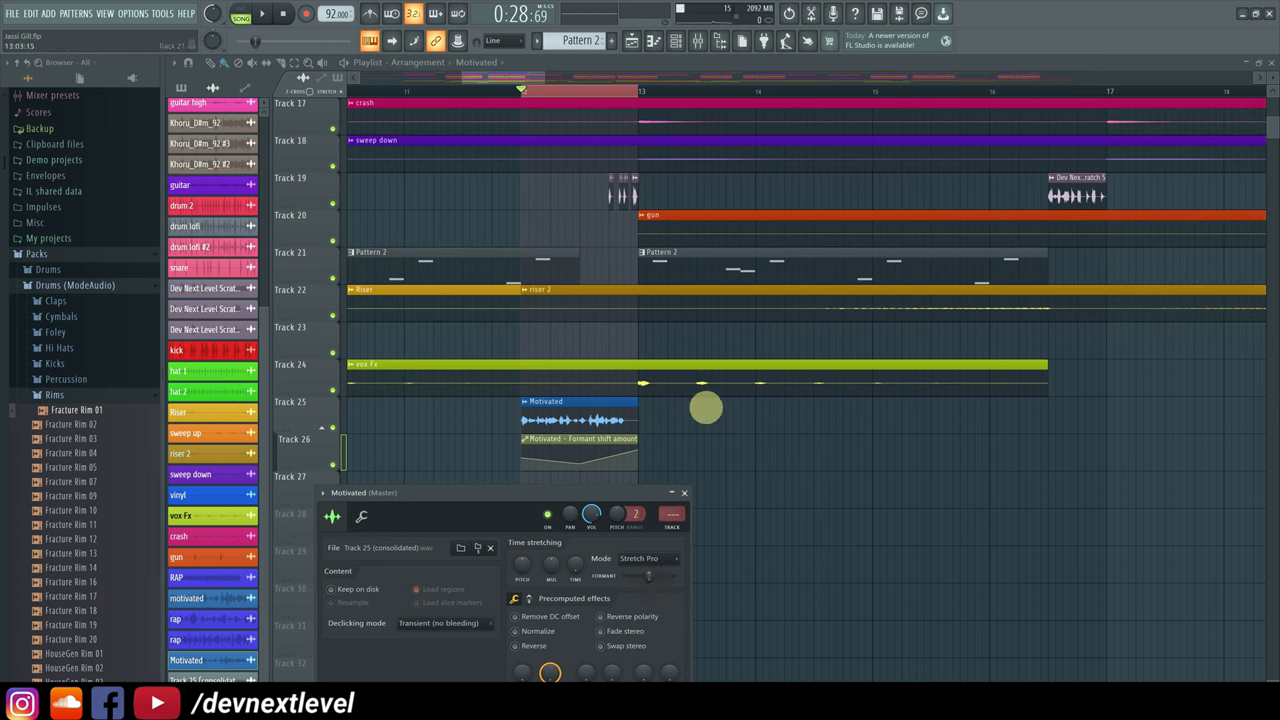
{"action": "key", "text": "space"}
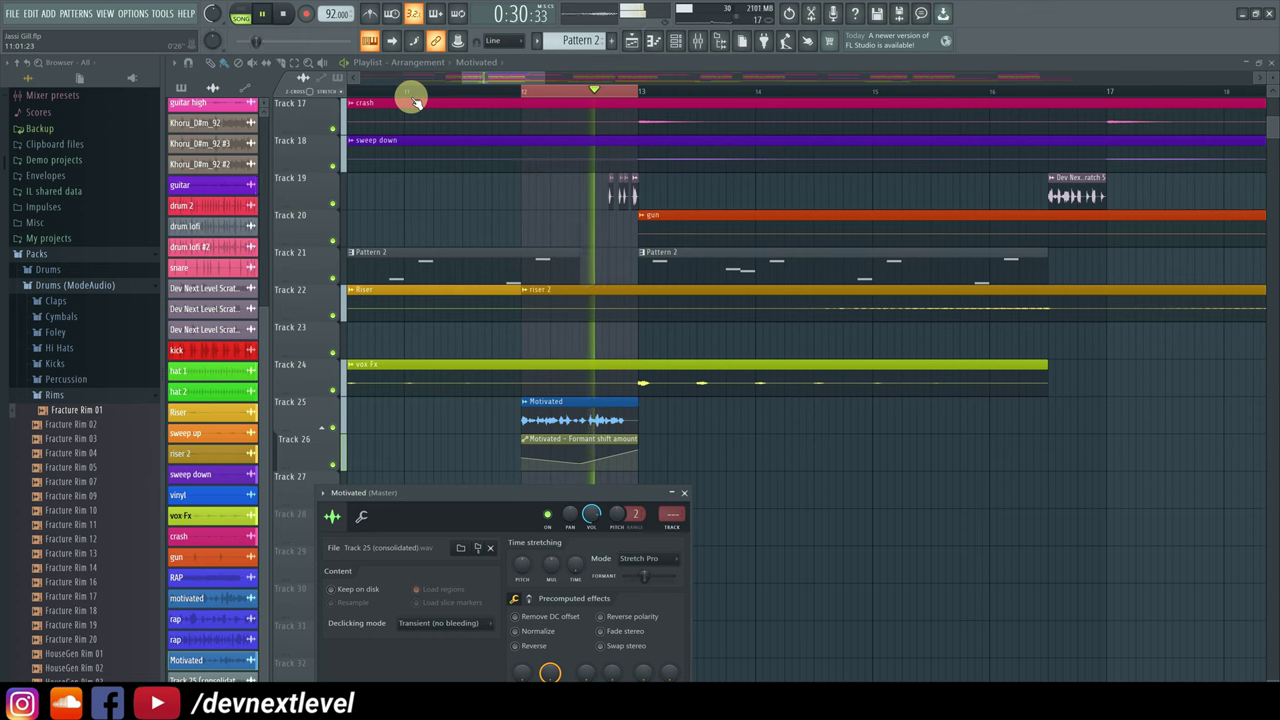
{"action": "key", "text": "space"}
Step: Lower the automation's middle point, raise the curve to its maximum near the bar's end, and play the song from bar 11
{"action": "left_click", "coordinate": [580, 465]}
{"action": "left_click_drag", "start_coordinate": [580, 465], "coordinate": [636, 448]}
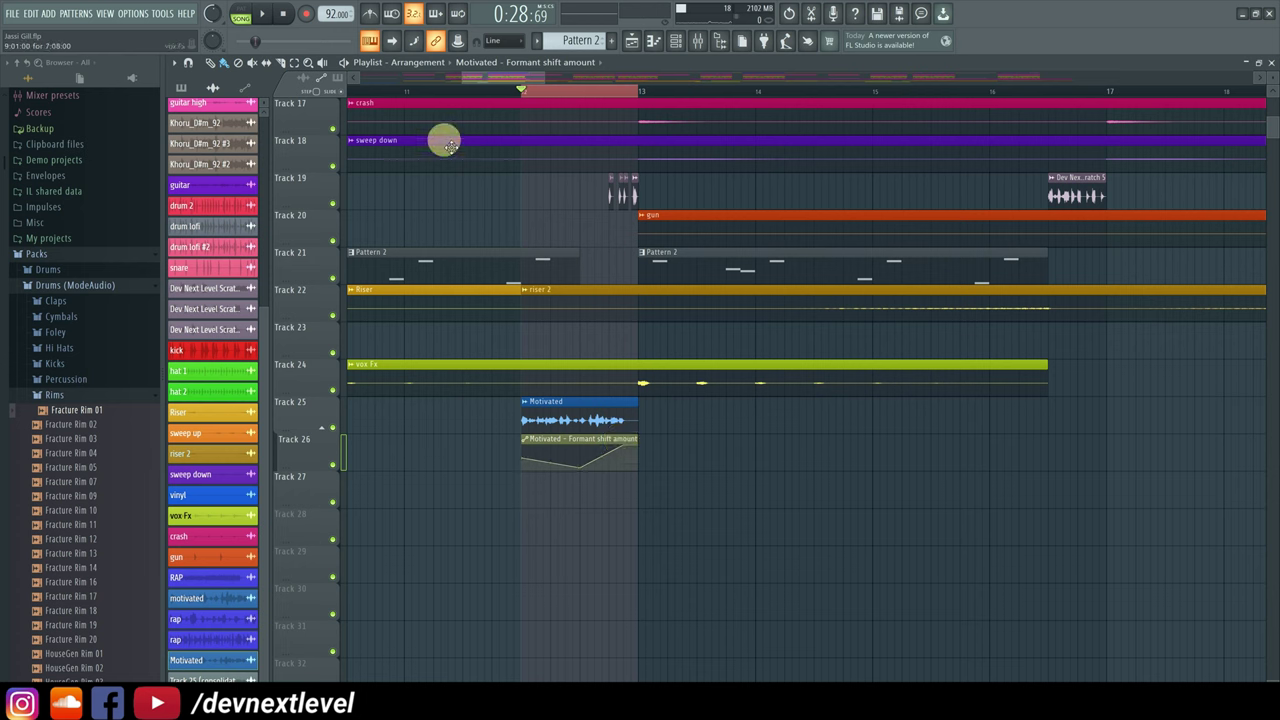
{"action": "left_click", "coordinate": [406, 91]}
{"action": "key", "text": "space"}
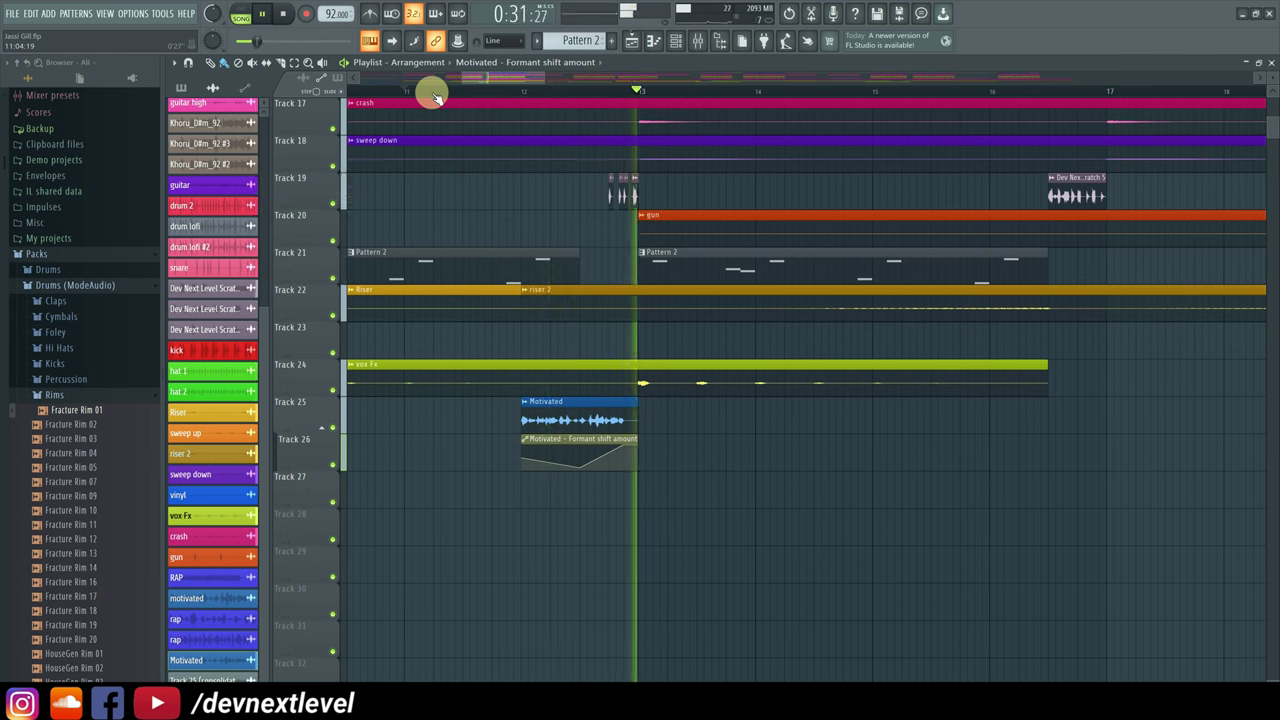
{"action": "key", "text": "space"}
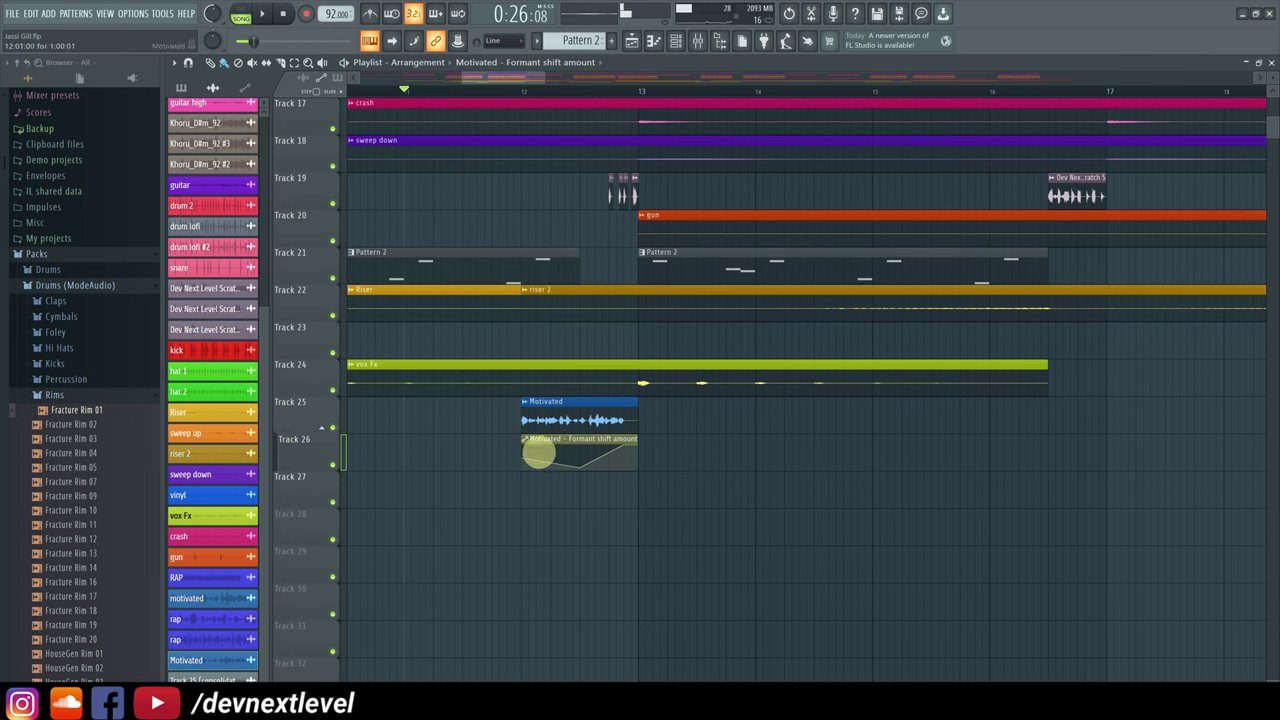
Step: Flatten the formant automation by copying the first point's 50% value and pasting it onto the other three points
{"action": "right_click", "coordinate": [521, 459]}
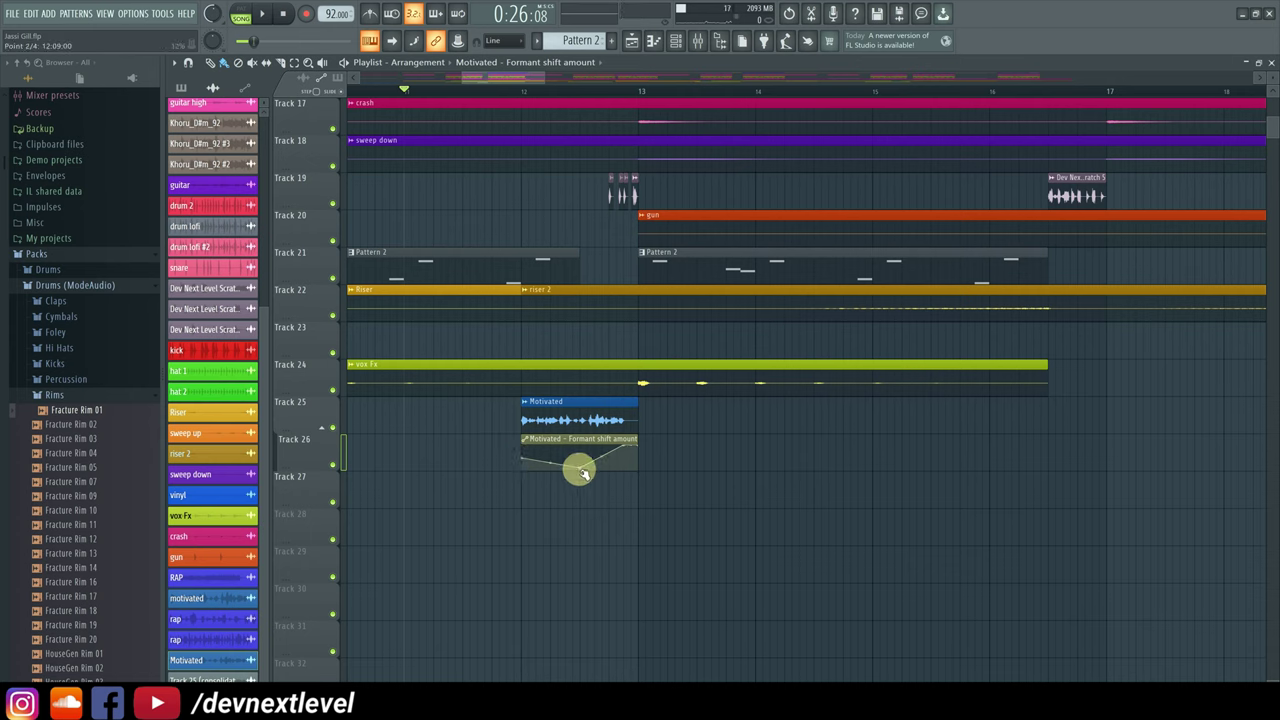
{"action": "right_click", "coordinate": [581, 469]}
{"action": "left_click", "coordinate": [612, 667]}
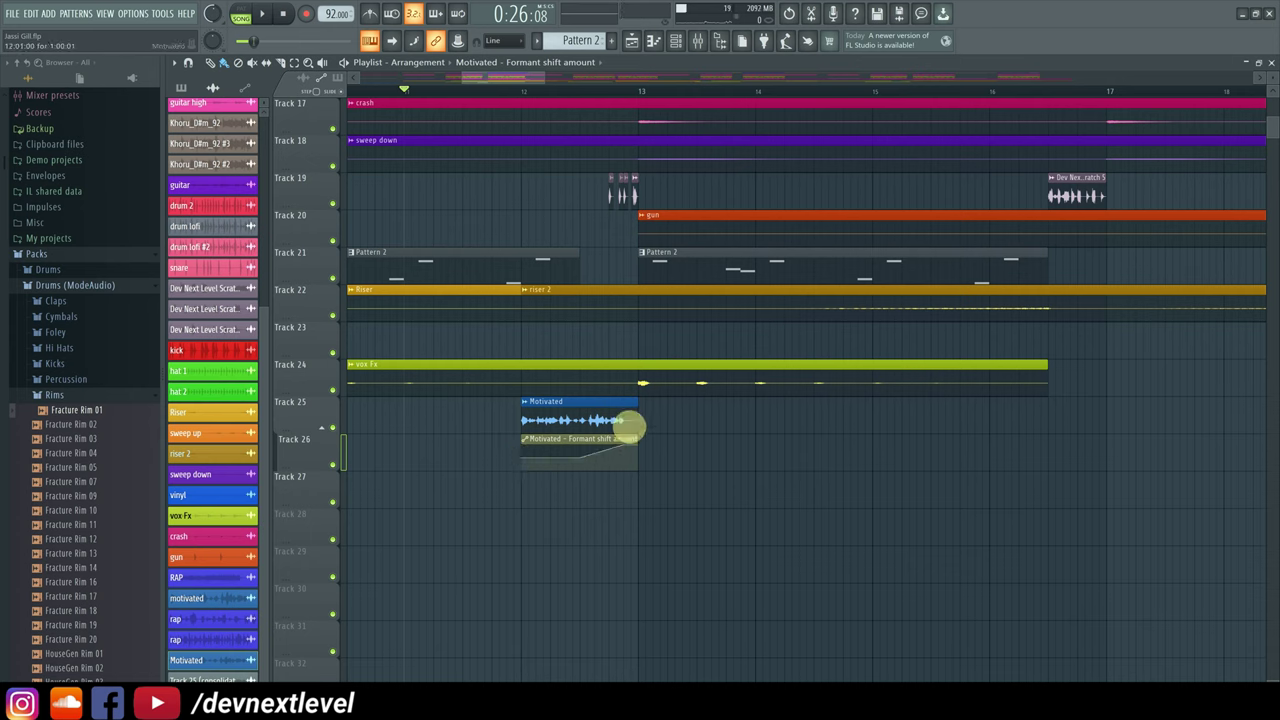
{"action": "right_click", "coordinate": [621, 446]}
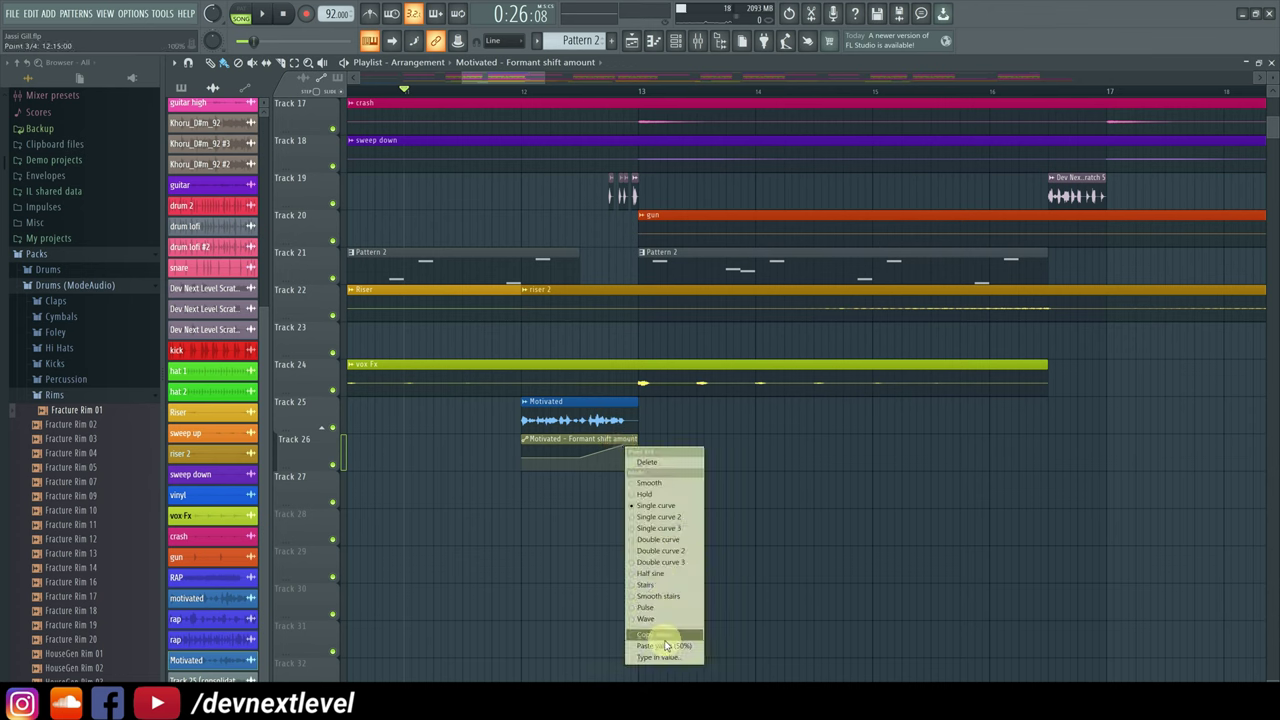
{"action": "left_click", "coordinate": [652, 644]}
{"action": "right_click", "coordinate": [637, 447]}
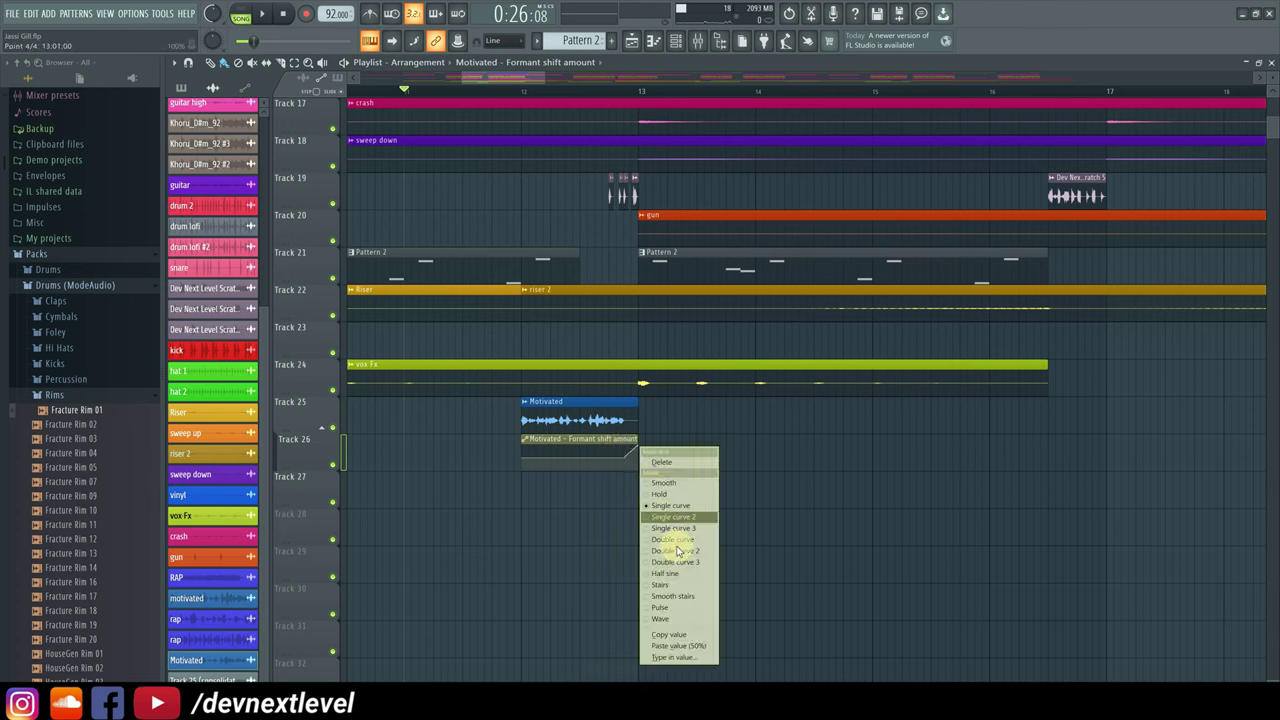
{"action": "left_click", "coordinate": [685, 647]}
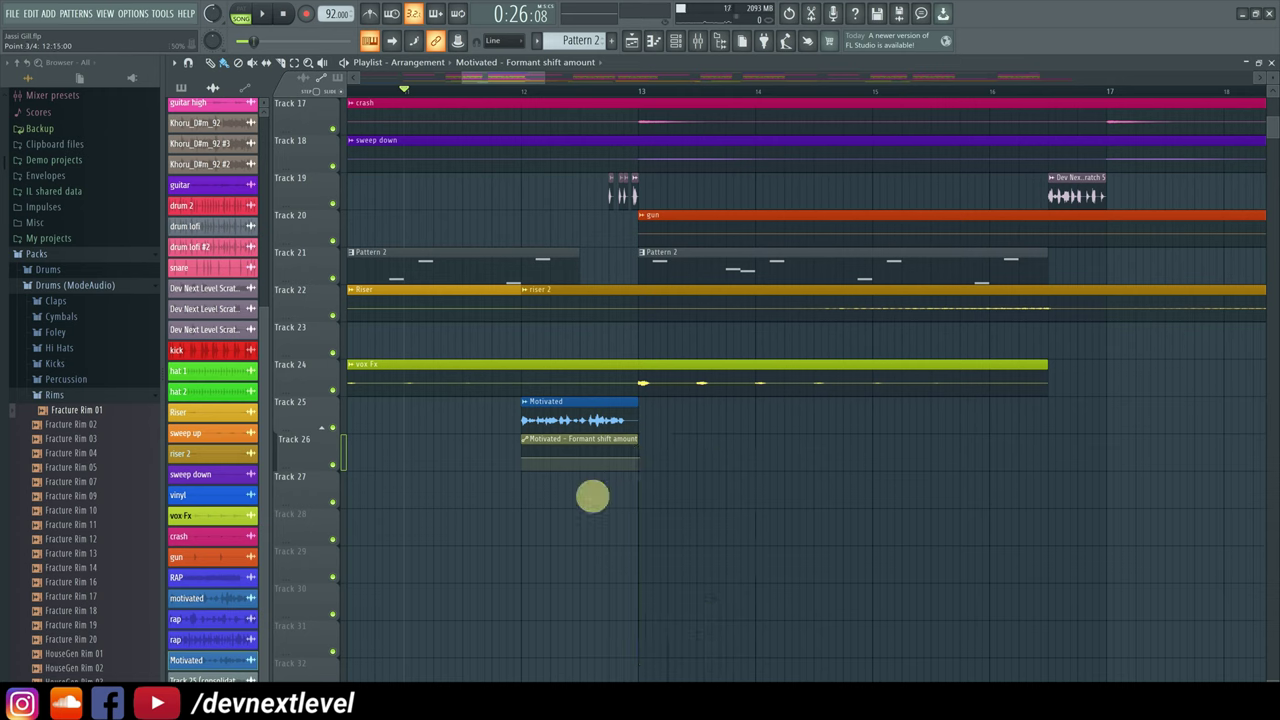
Step: Route the Motivated clip to mixer track 24 and set the key of its Pitcher effect to D#
{"action": "double_click", "coordinate": [600, 420]}
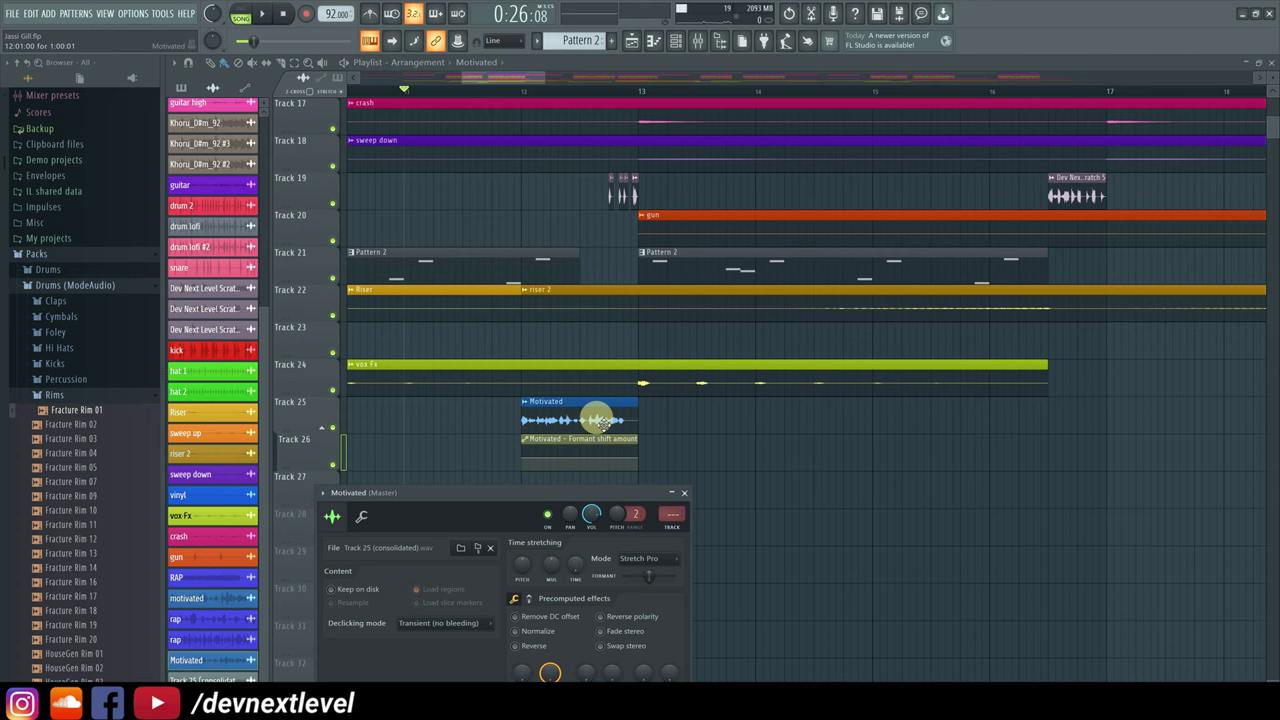
{"action": "left_click", "coordinate": [675, 527]}
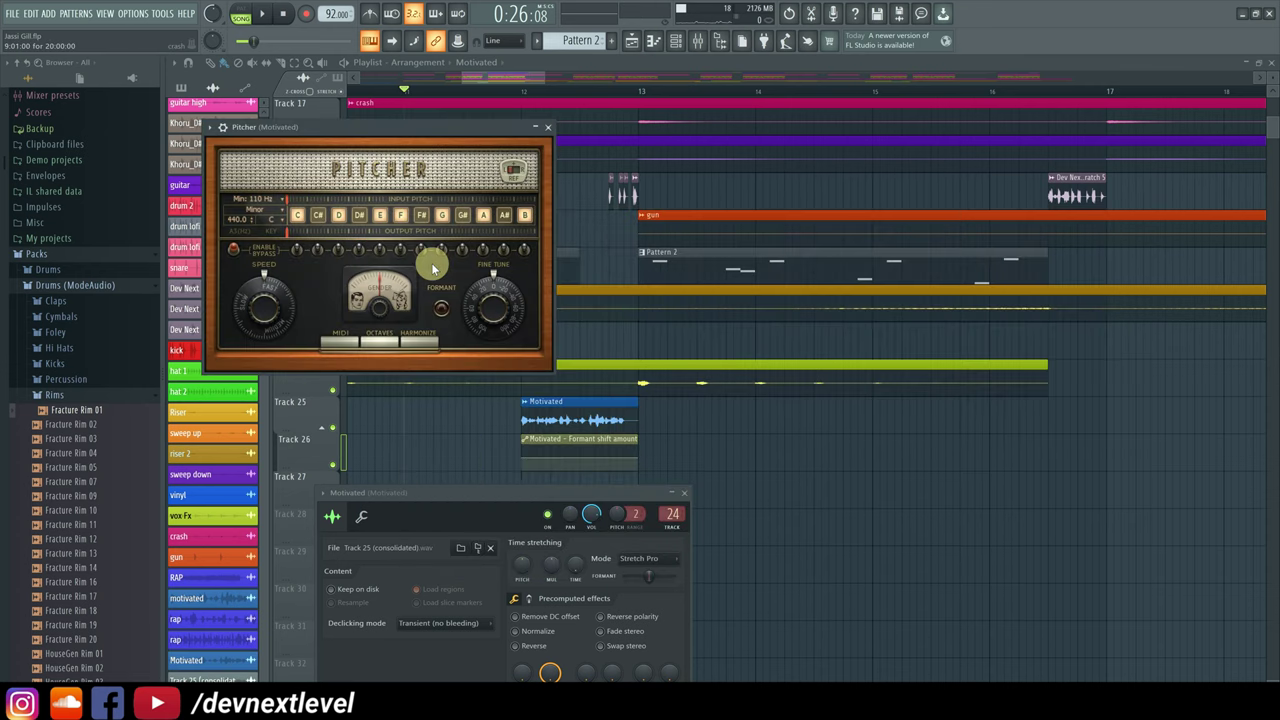
{"action": "left_click", "coordinate": [278, 220]}
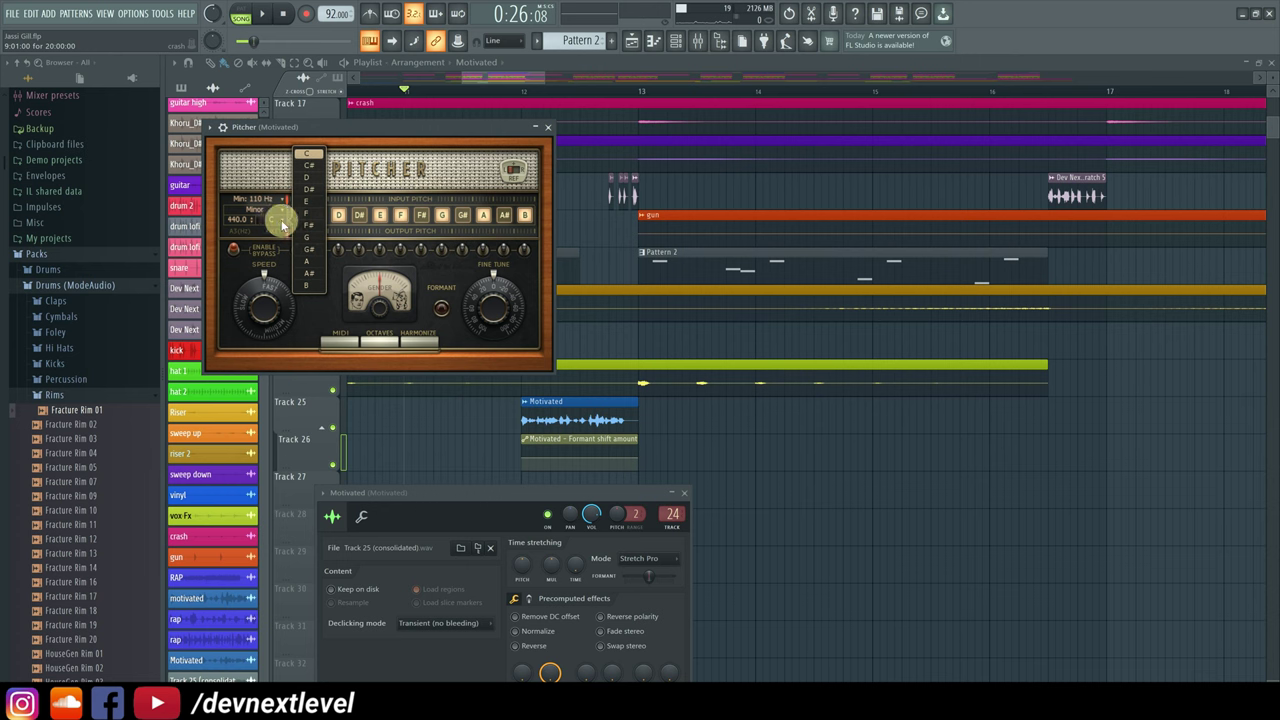
{"action": "left_click", "coordinate": [305, 190]}
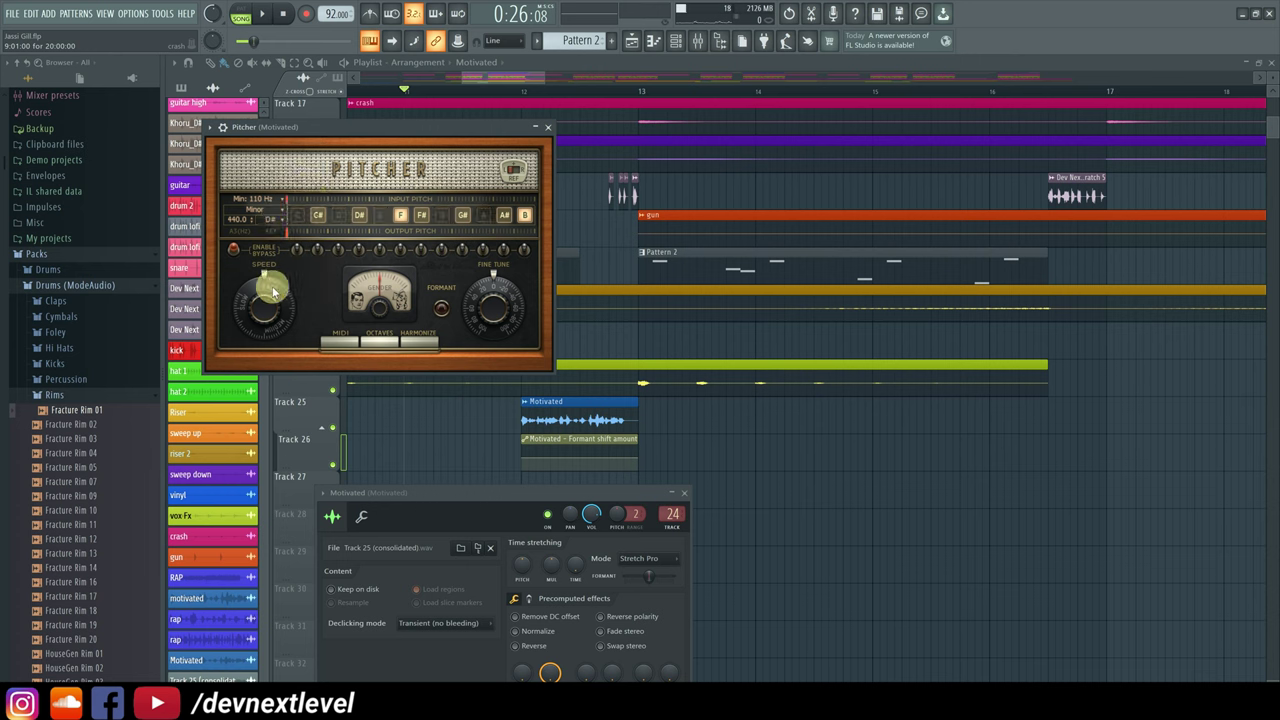
Step: Set the Pitcher key to F# and move the effect's window clear of the Motivated clip
{"action": "left_click", "coordinate": [278, 220]}
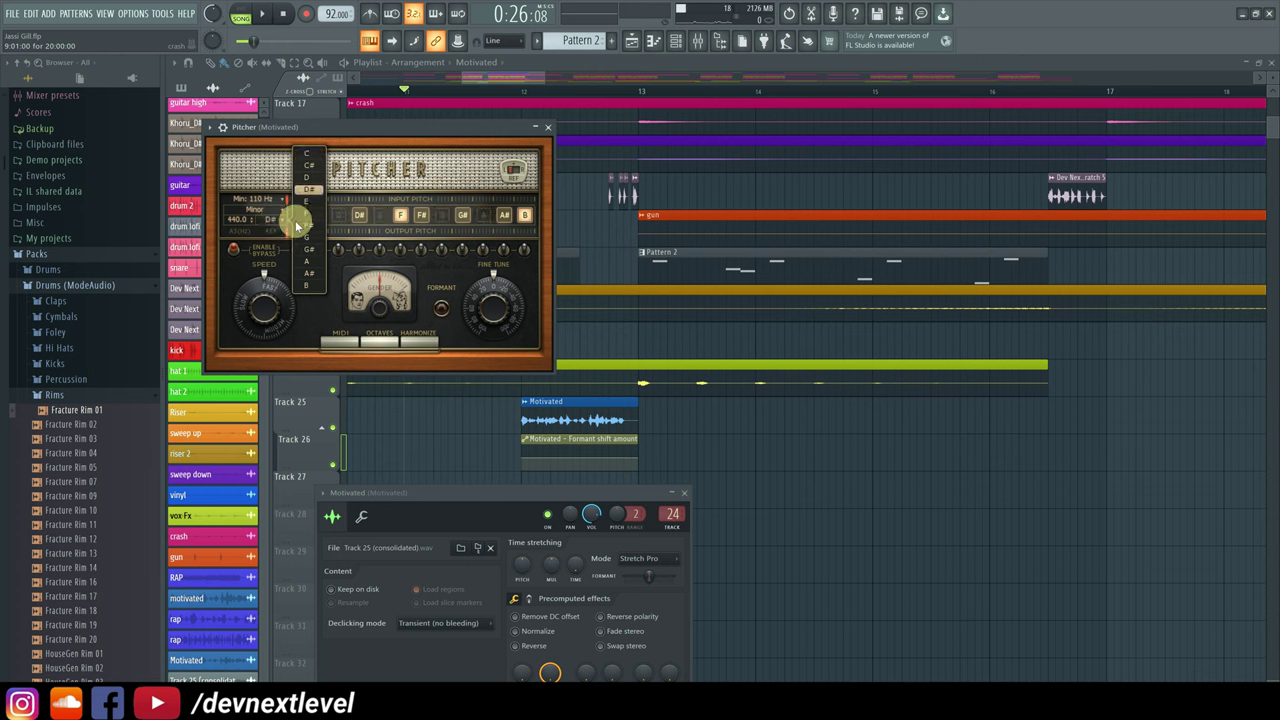
{"action": "left_click", "coordinate": [305, 225]}
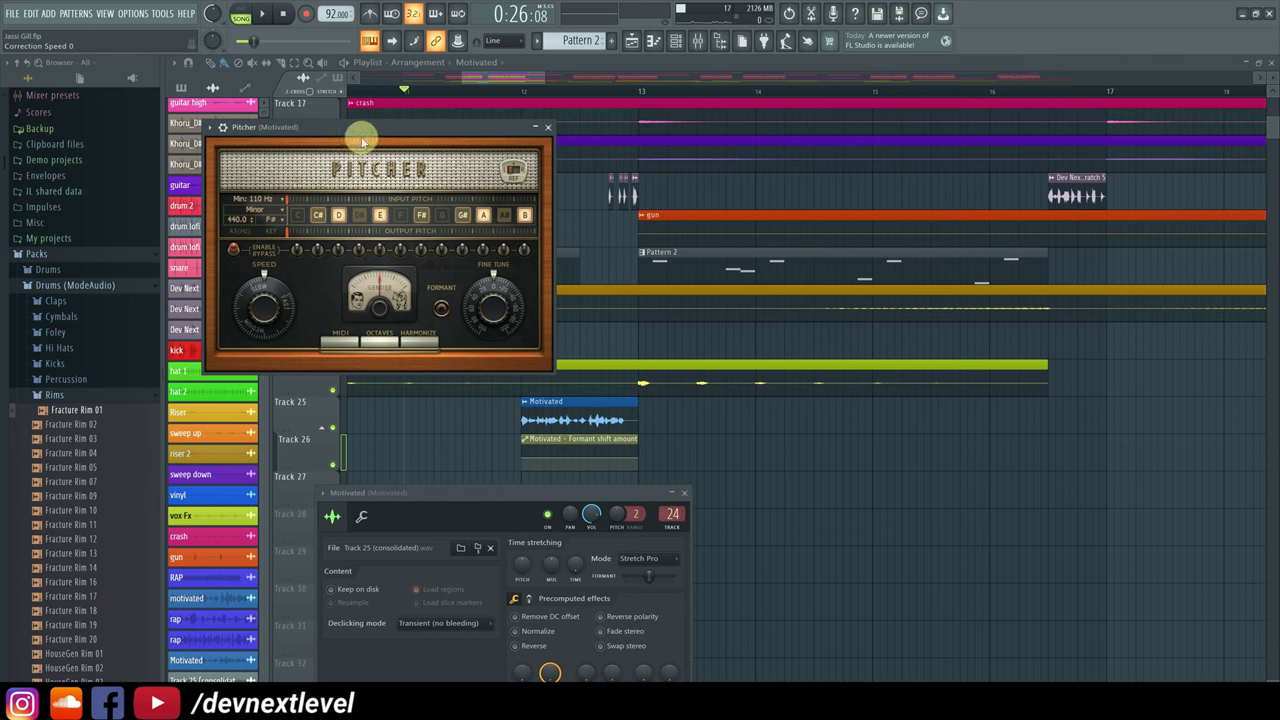
{"action": "left_click_drag", "start_coordinate": [363, 127], "coordinate": [730, 229]}
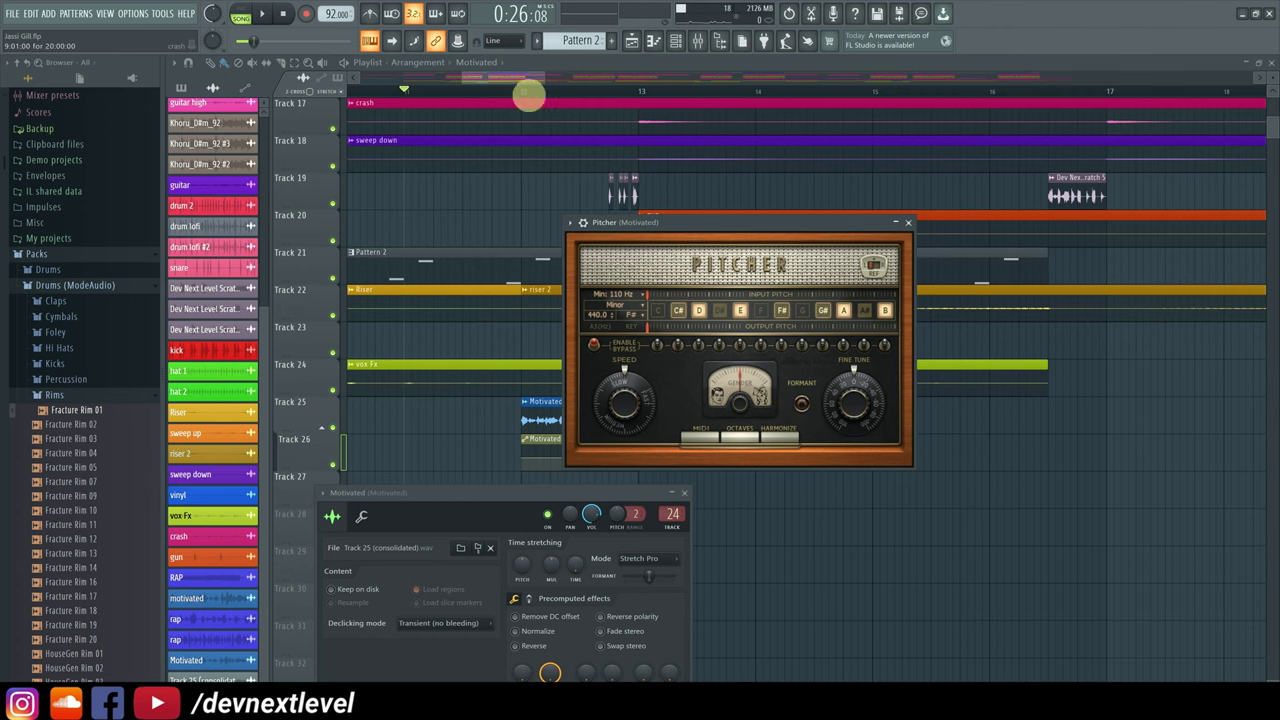
Step: Place the playhead at bar 12, reopen Pitcher from the Motivated mixer track beside the clip, and play the bar
{"action": "left_click", "coordinate": [520, 89]}
{"action": "left_click", "coordinate": [692, 42]}
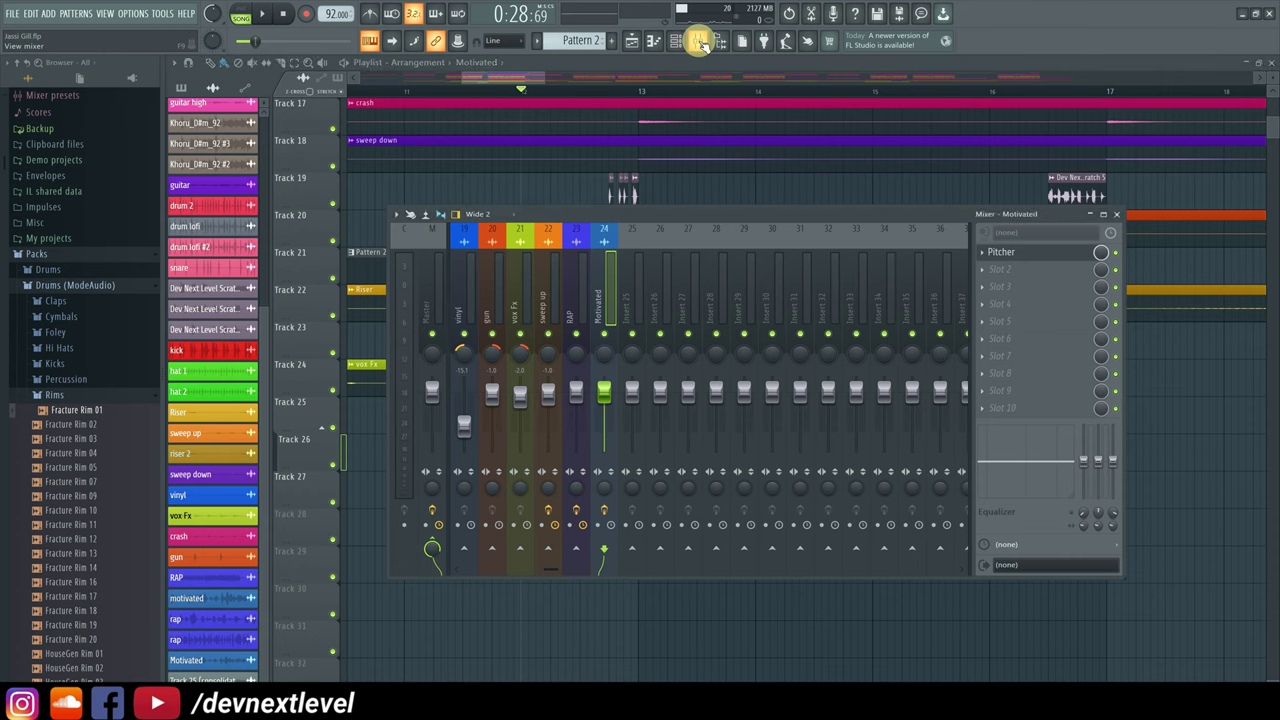
{"action": "left_click", "coordinate": [1055, 254]}
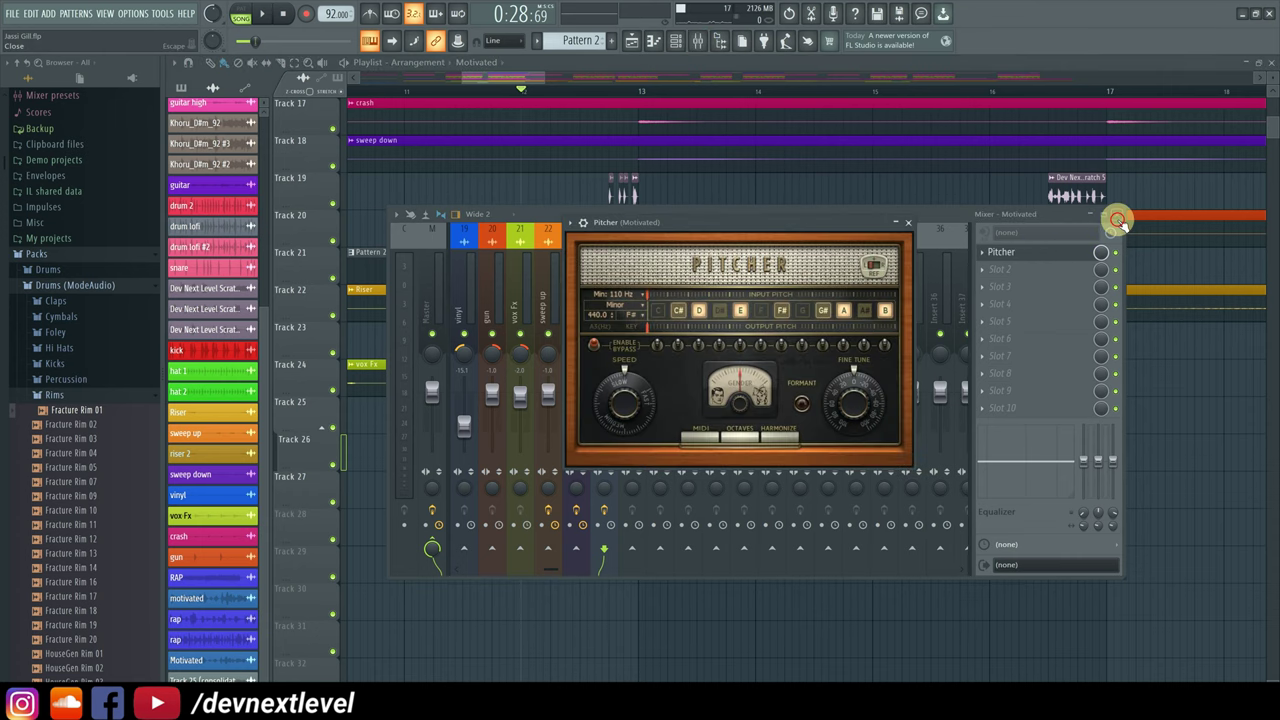
{"action": "left_click", "coordinate": [1116, 214]}
{"action": "left_click_drag", "start_coordinate": [771, 229], "coordinate": [923, 225]}
{"action": "key", "text": "space"}
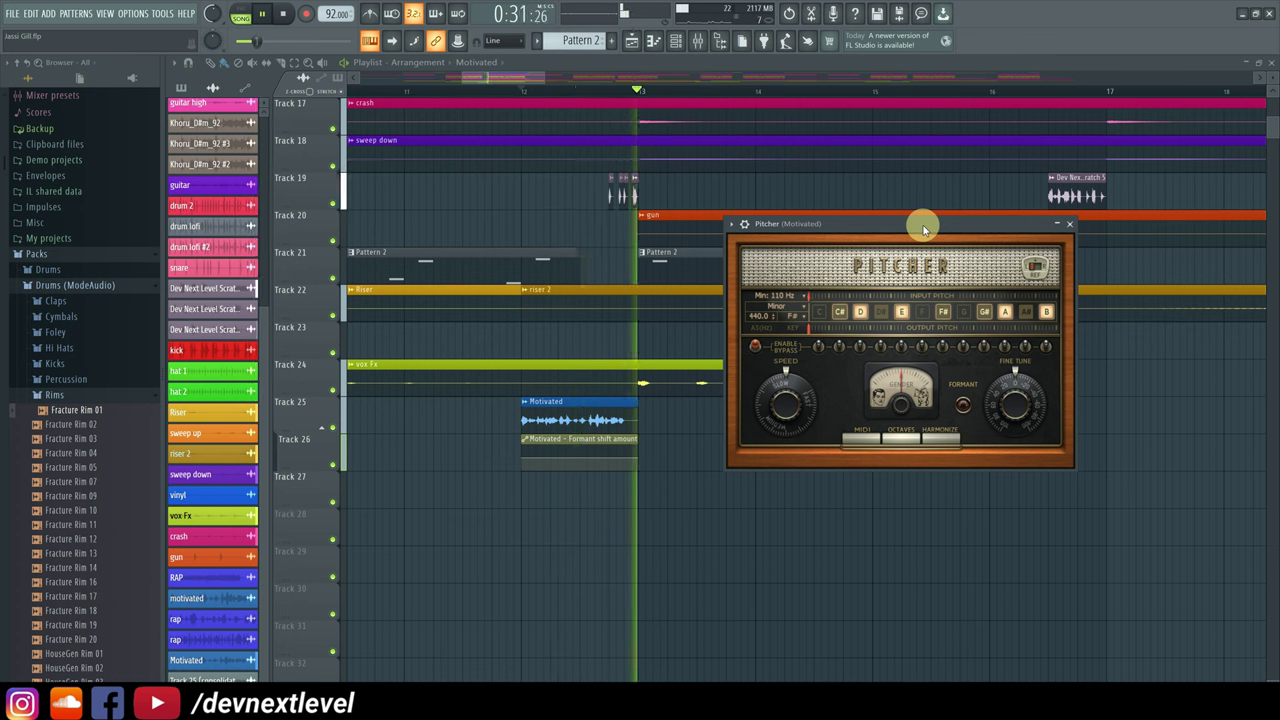
{"action": "key", "text": "space"}
Step: Enable Formant in Pitcher and play the Motivated clip from bar 12
{"action": "left_click", "coordinate": [963, 405]}
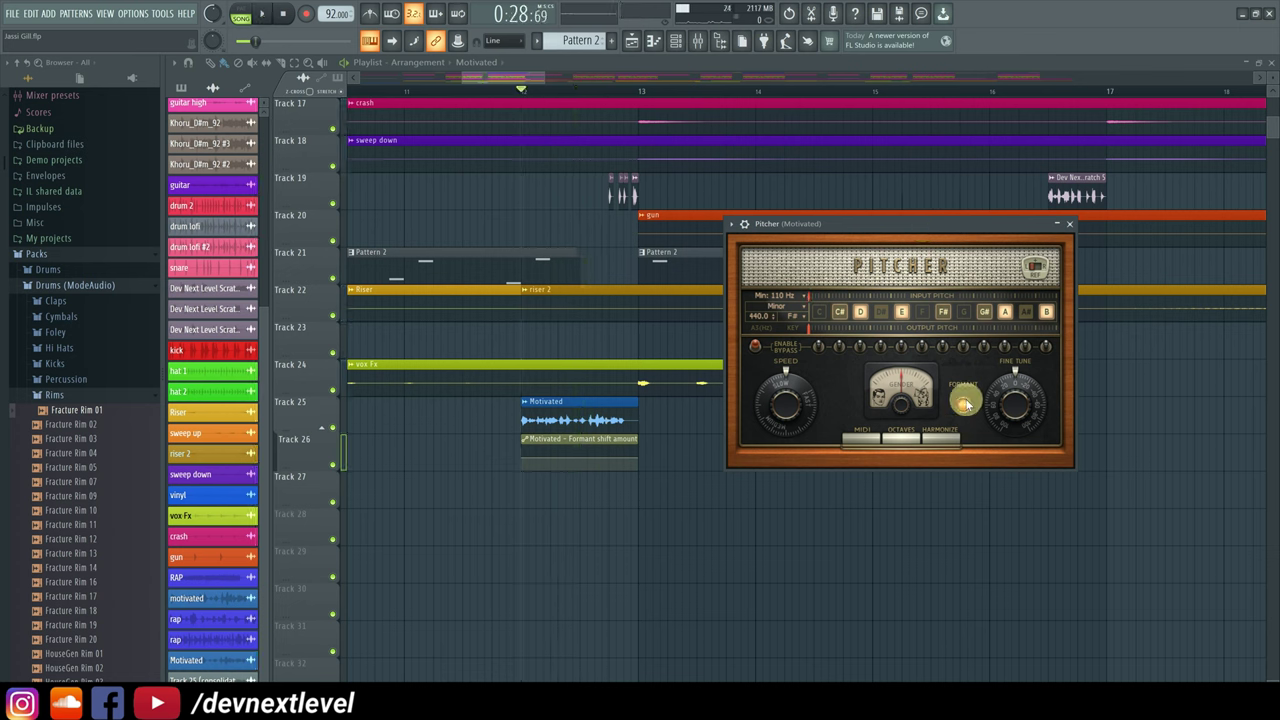
{"action": "key", "text": "space"}
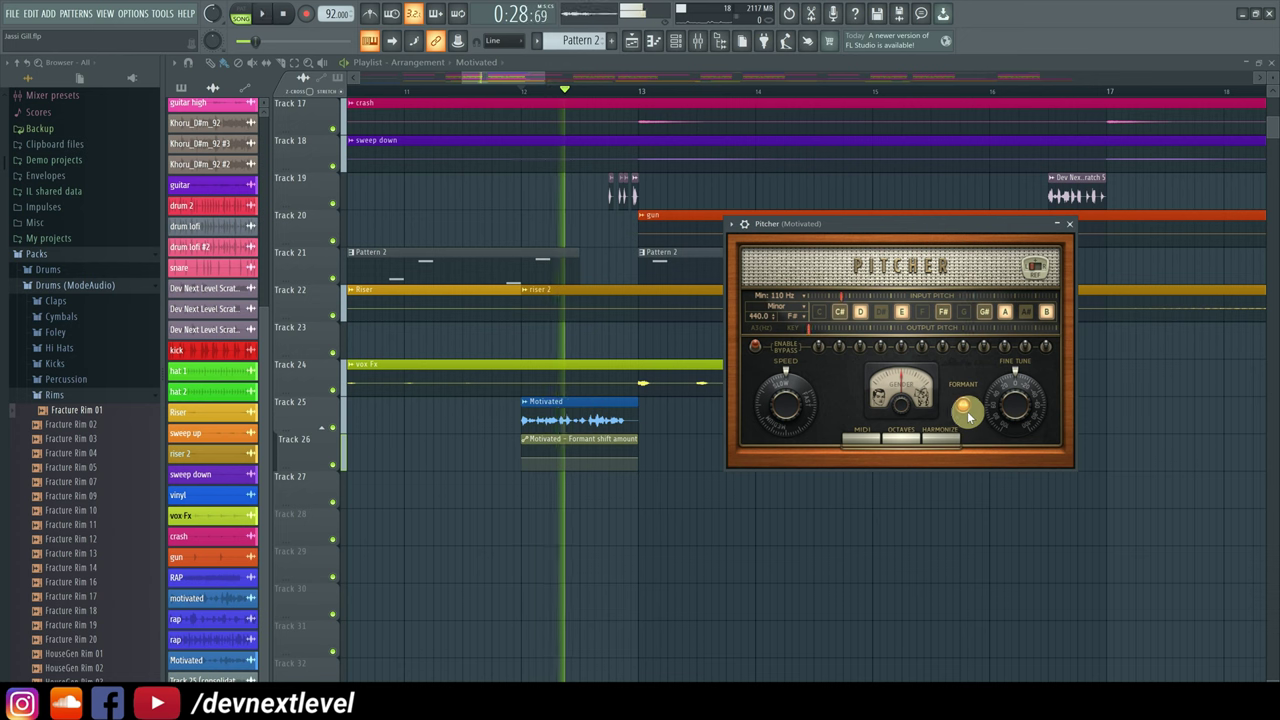
{"action": "key", "text": "space"}
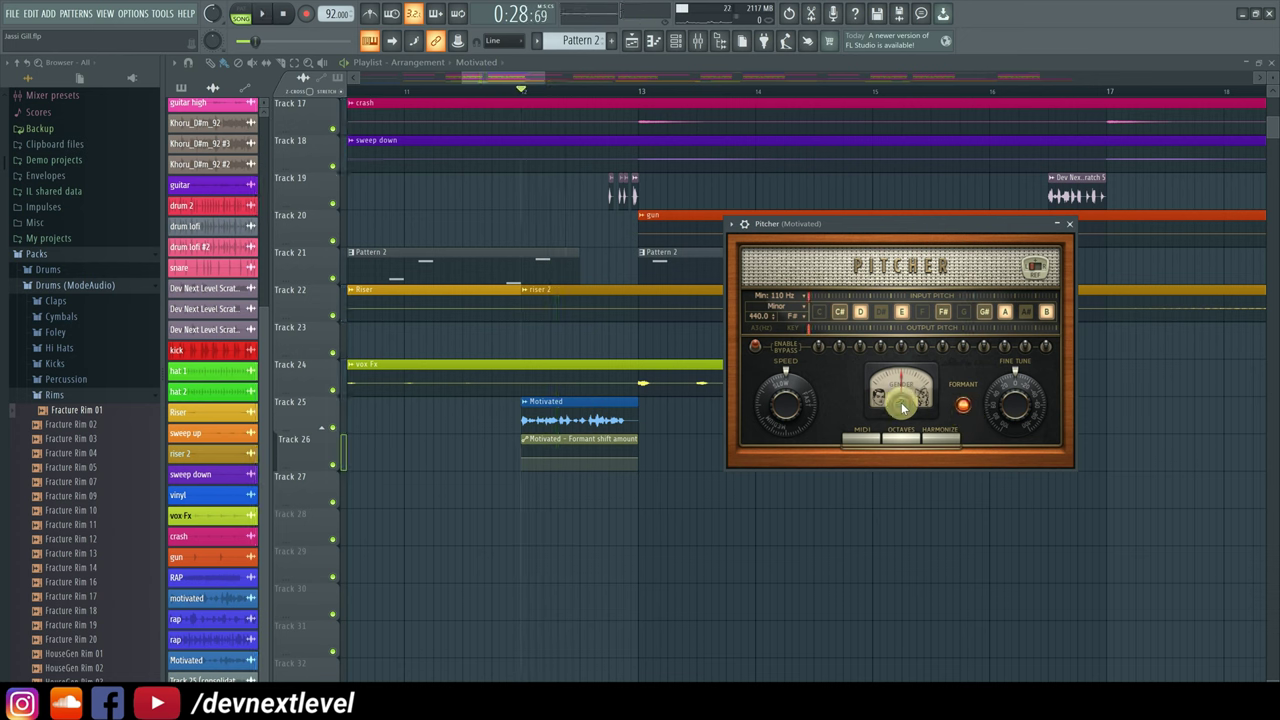
Step: Raise Pitcher's Gender to 46, play bar 12, and raise Gender to 67 during playback
{"action": "left_click_drag", "start_coordinate": [899, 411], "coordinate": [899, 409]}
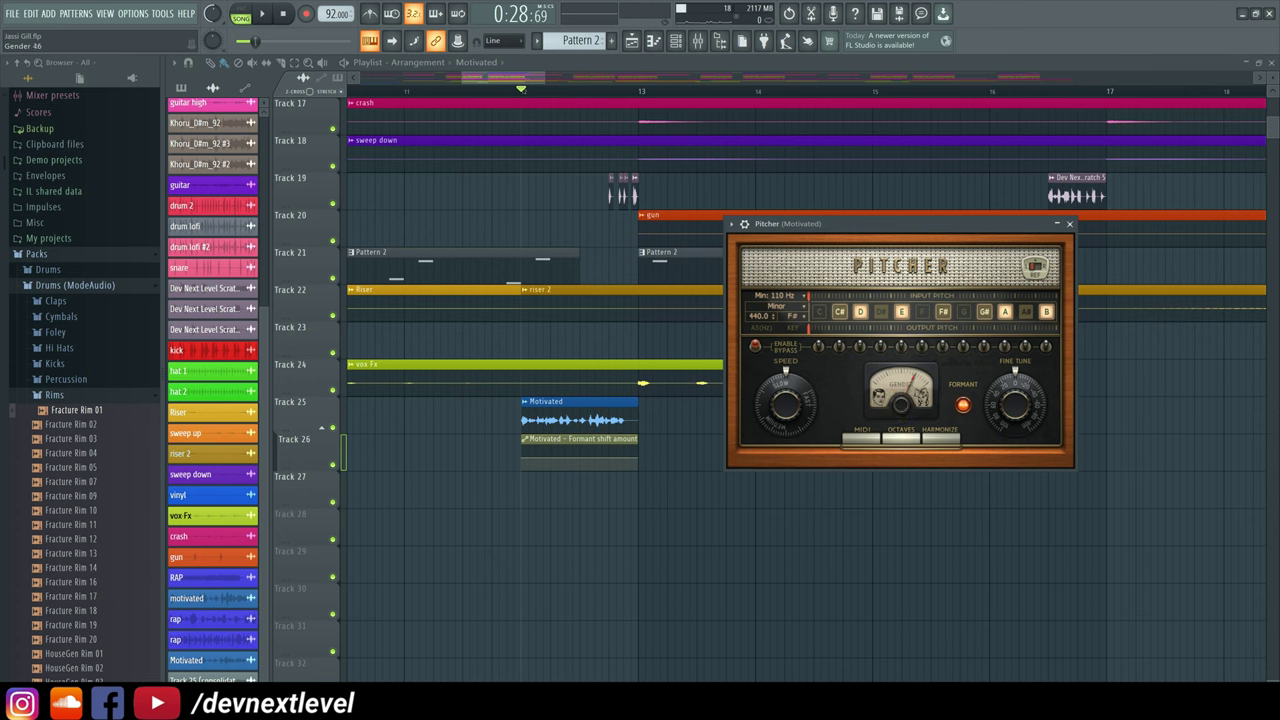
{"action": "key", "text": "space"}
{"action": "left_click_drag", "start_coordinate": [900, 405], "coordinate": [900, 362]}
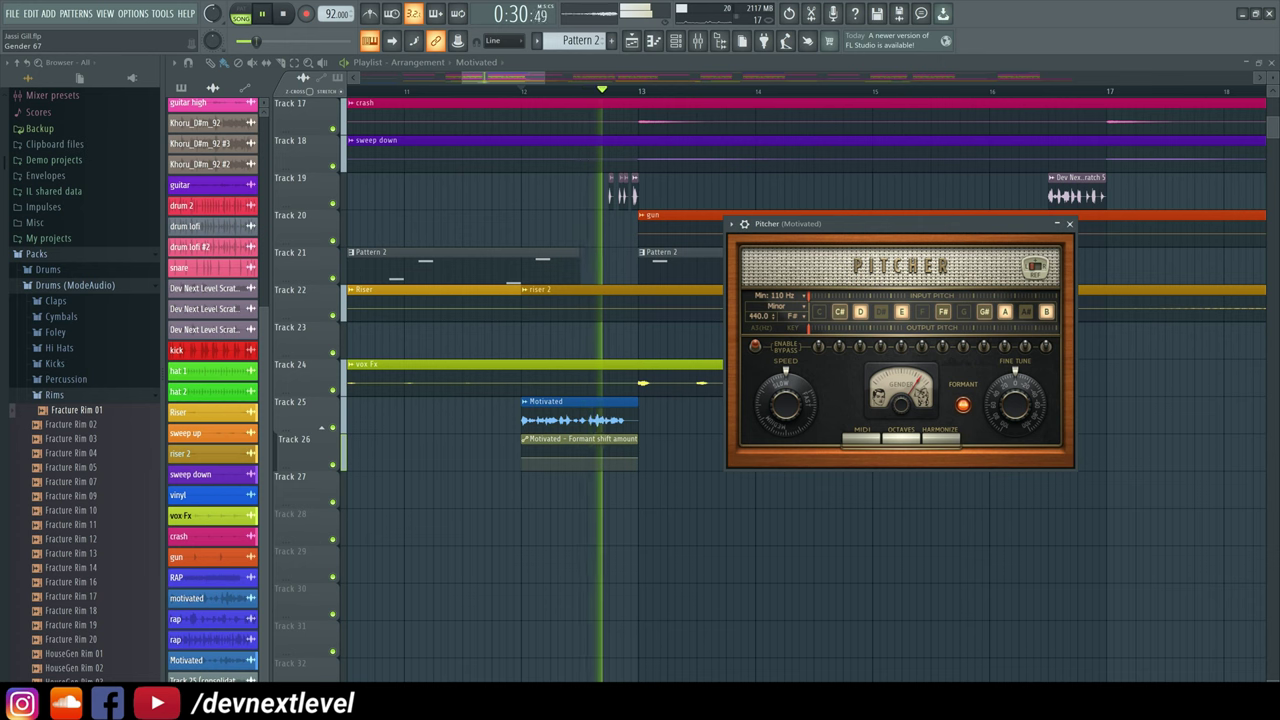
{"action": "key", "text": "space"}
Step: Set the Pitcher key to D# with the Minor scale kept
{"action": "left_click", "coordinate": [840, 313]}
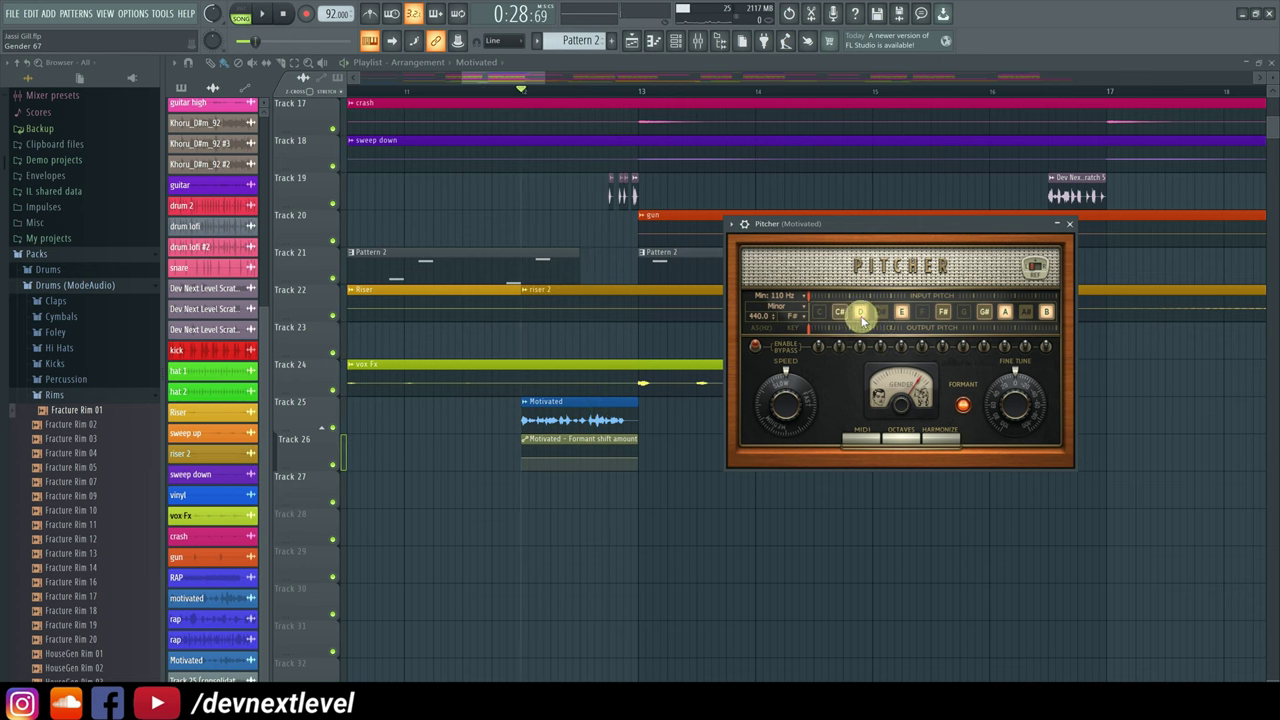
{"action": "left_click", "coordinate": [798, 316]}
{"action": "left_click", "coordinate": [822, 287]}
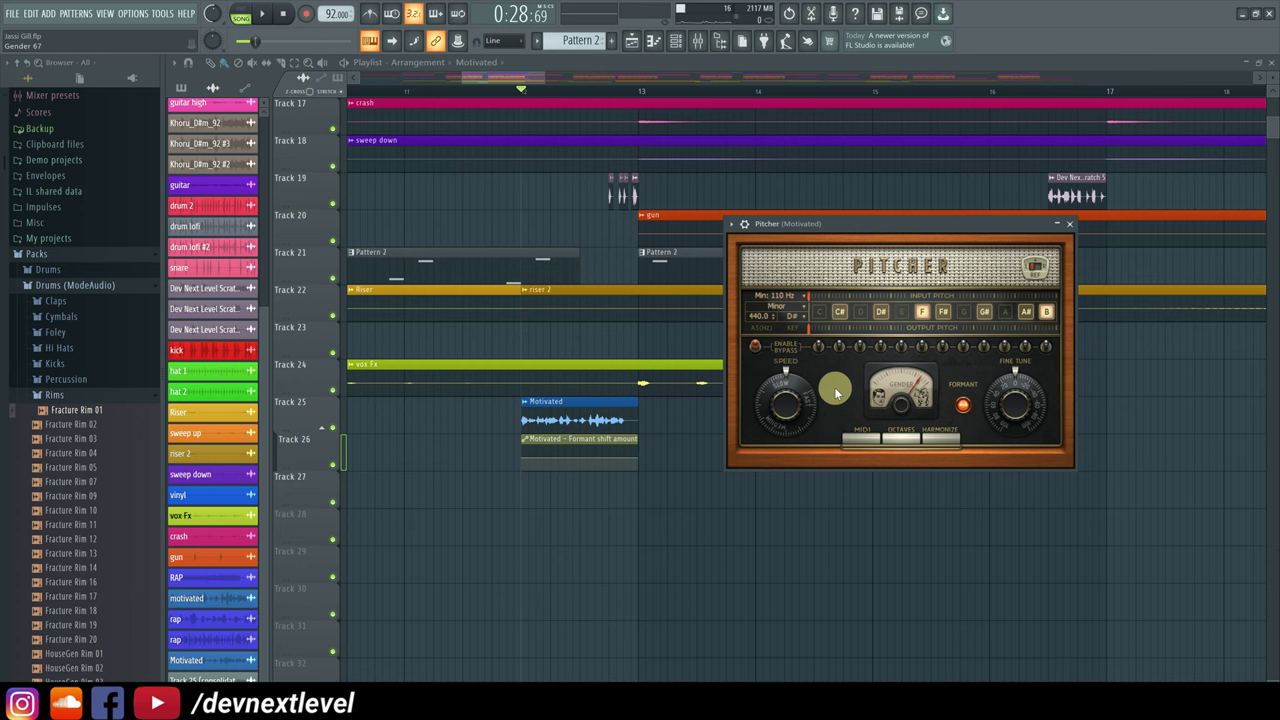
Step: Create an automation clip for Pitcher's Gender control and close the effect's window
{"action": "right_click", "coordinate": [905, 410]}
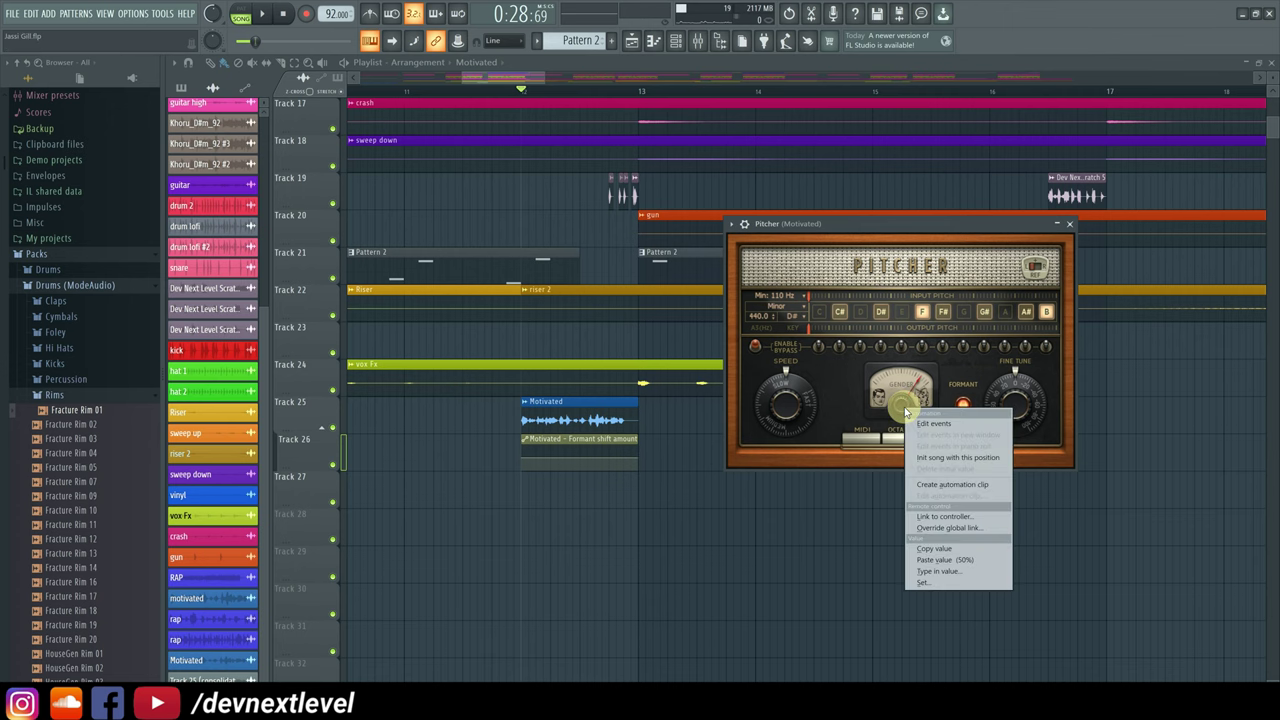
{"action": "left_click", "coordinate": [950, 485]}
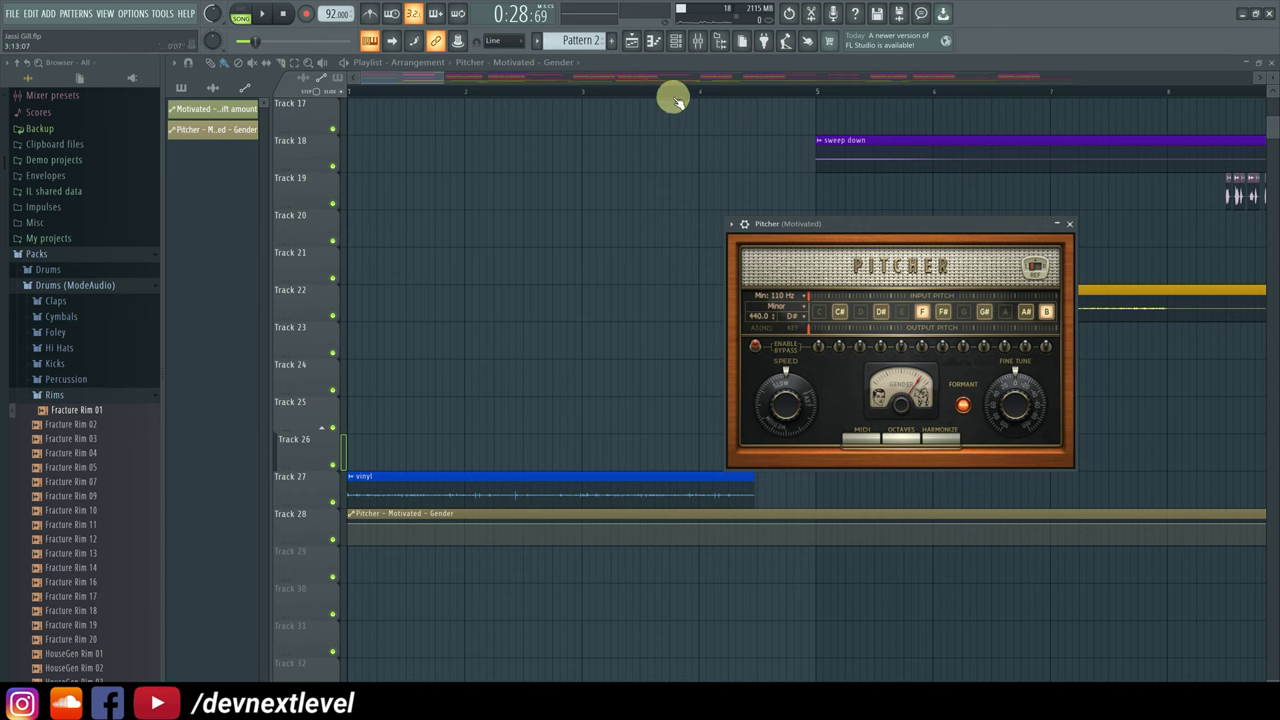
{"action": "left_click", "coordinate": [1068, 225]}
Step: Bring bar 12 of the arrangement into view, place the playhead there, and play the passage briefly
{"action": "left_click_drag", "start_coordinate": [686, 106], "coordinate": [790, 90]}
{"action": "left_click", "coordinate": [791, 89]}
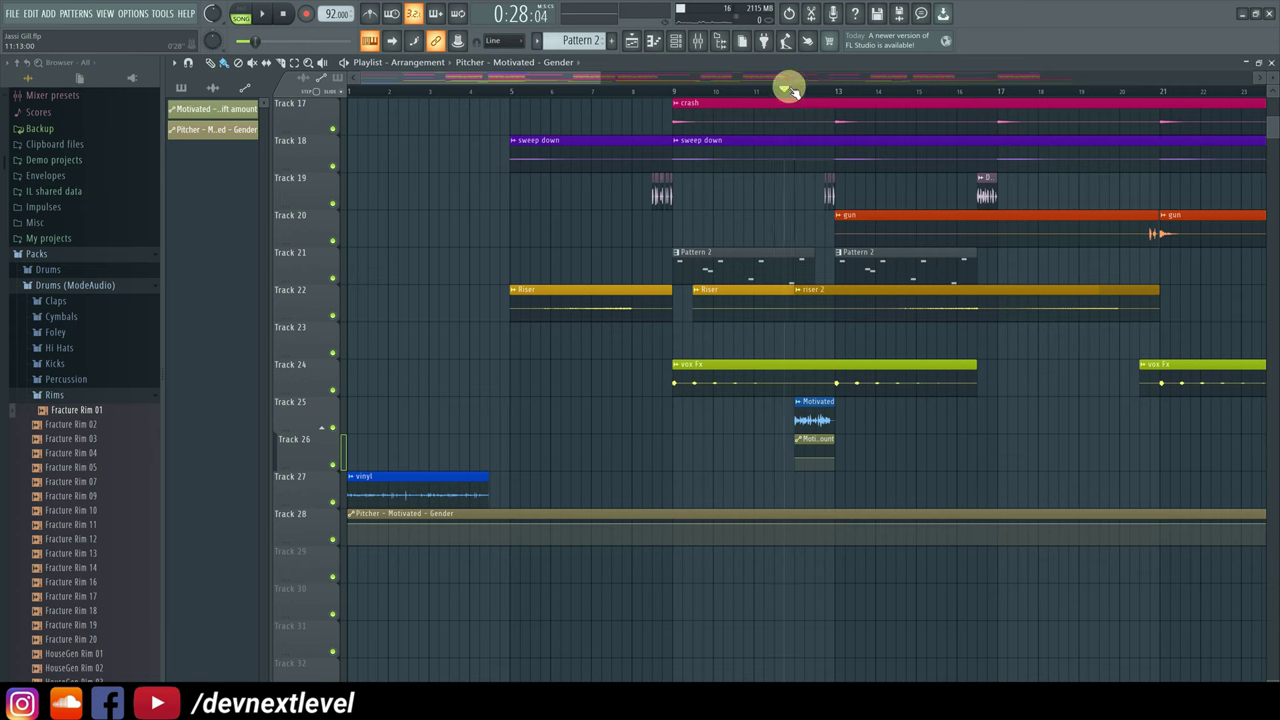
{"action": "left_click", "coordinate": [795, 91]}
{"action": "key", "text": "space"}
{"action": "key", "text": "space"}
Step: Shape the Gender automation with a lowered point at bar 12, a raised one near the bar's end and a minimum at bar 13, and play it
{"action": "right_click", "coordinate": [348, 524]}
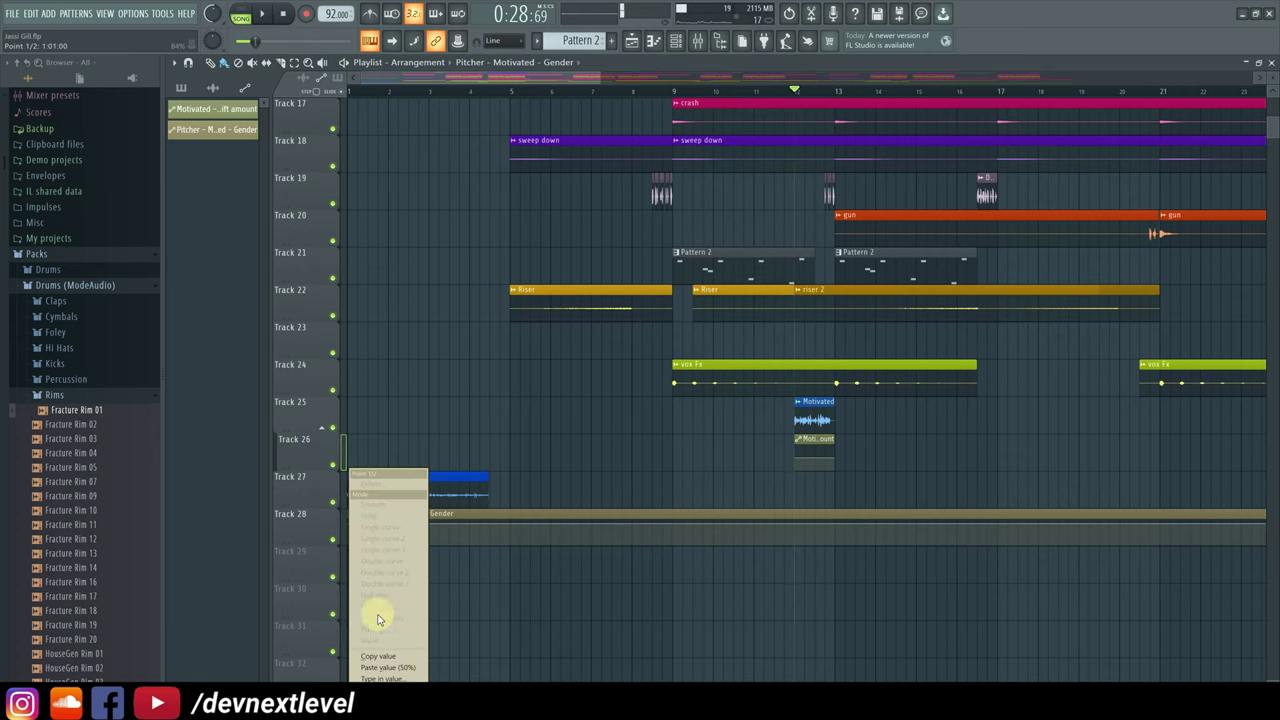
{"action": "right_click", "coordinate": [796, 527]}
{"action": "left_click_drag", "start_coordinate": [797, 533], "coordinate": [818, 531]}
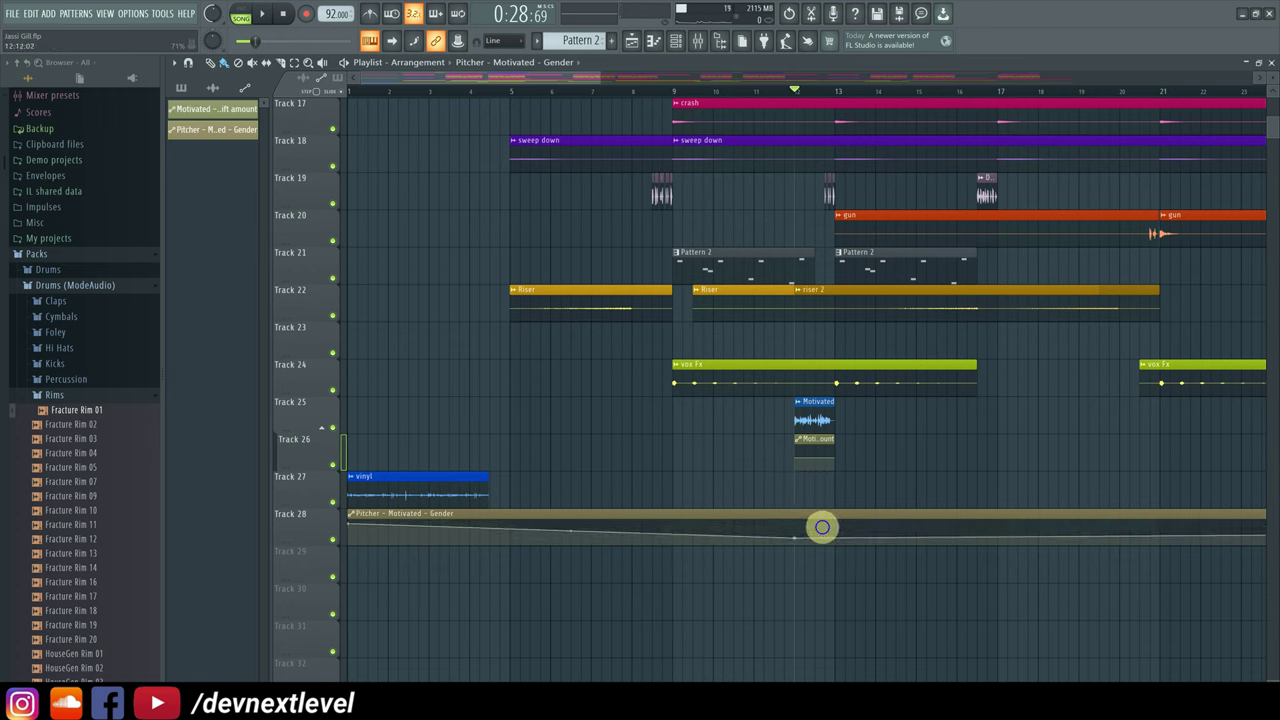
{"action": "right_click", "coordinate": [824, 527]}
{"action": "right_click", "coordinate": [833, 536]}
{"action": "left_click_drag", "start_coordinate": [835, 543], "coordinate": [834, 546]}
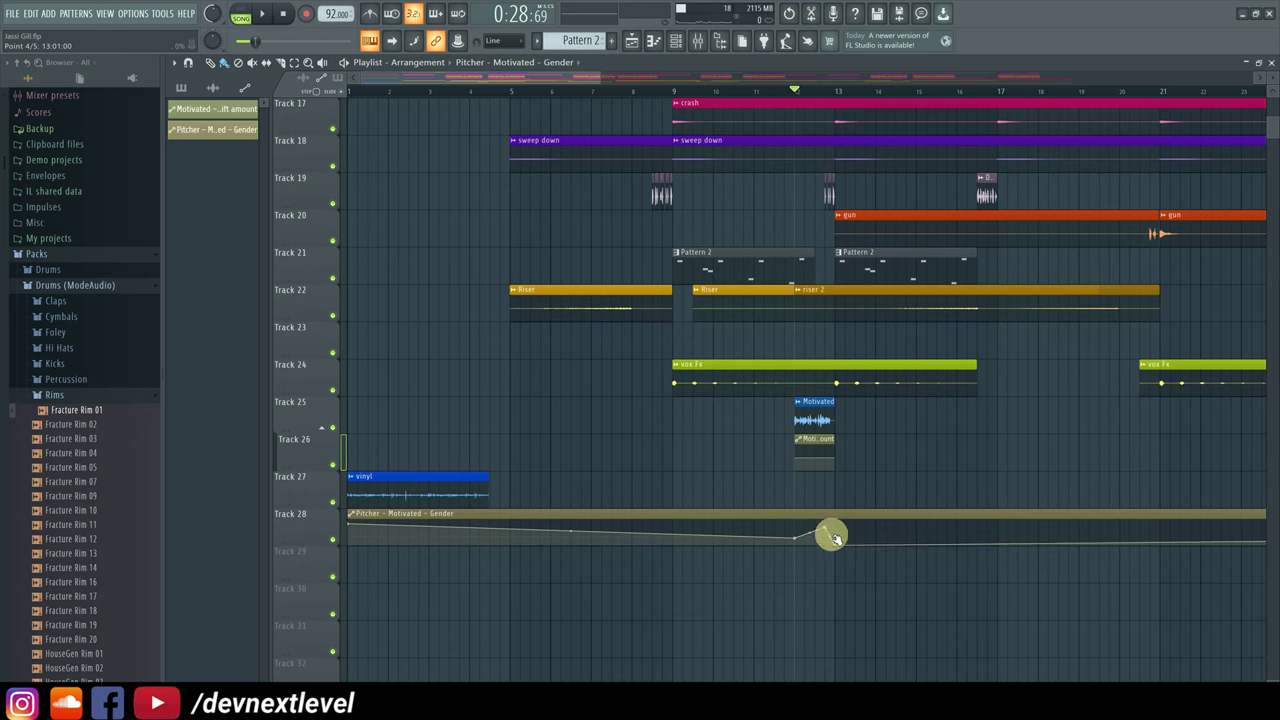
{"action": "key", "text": "space"}
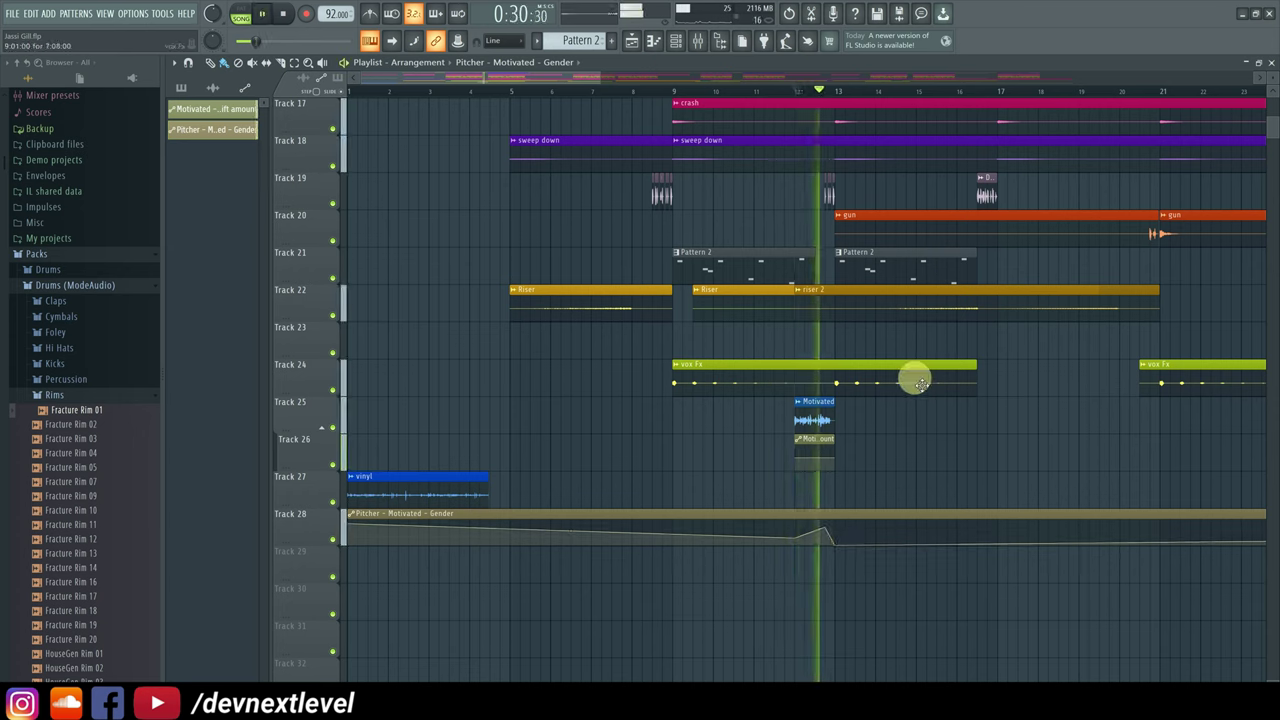
{"action": "key", "text": "space"}
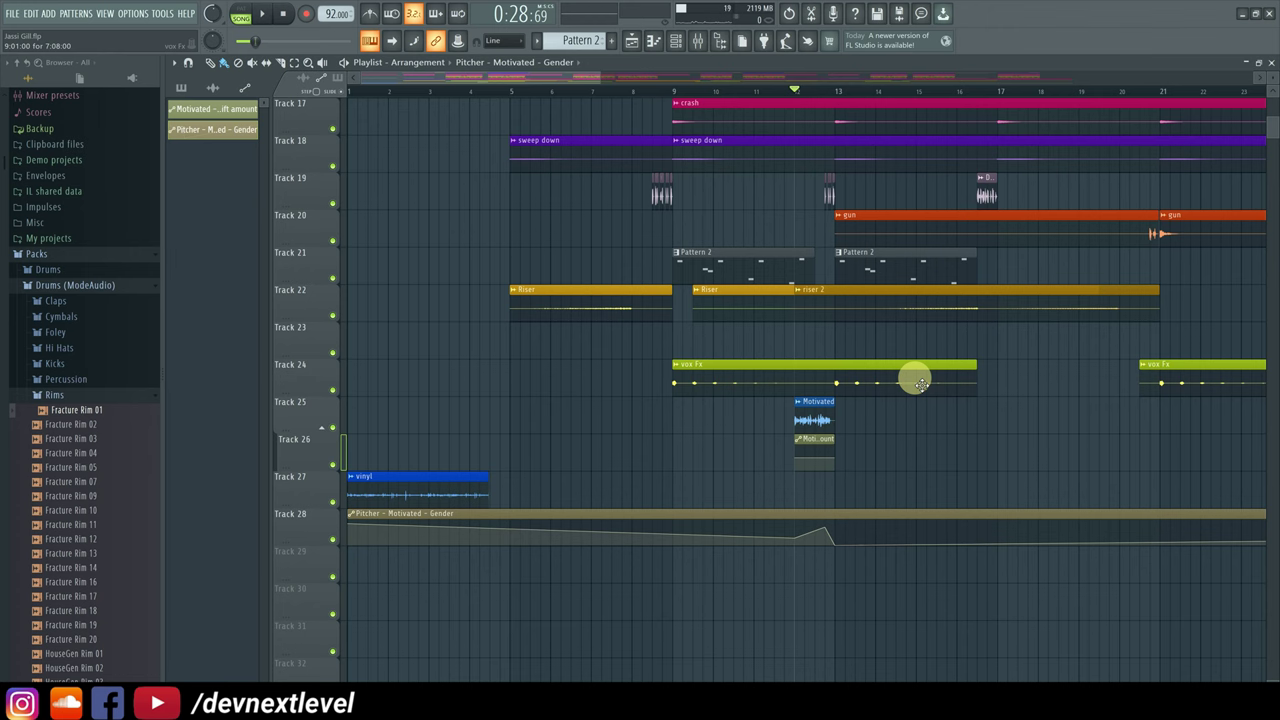
Step: Switch to the web browser and view the Dev Next Level and Dev Next Level Beats YouTube channels
{"action": "left_click", "coordinate": [393, 702]}
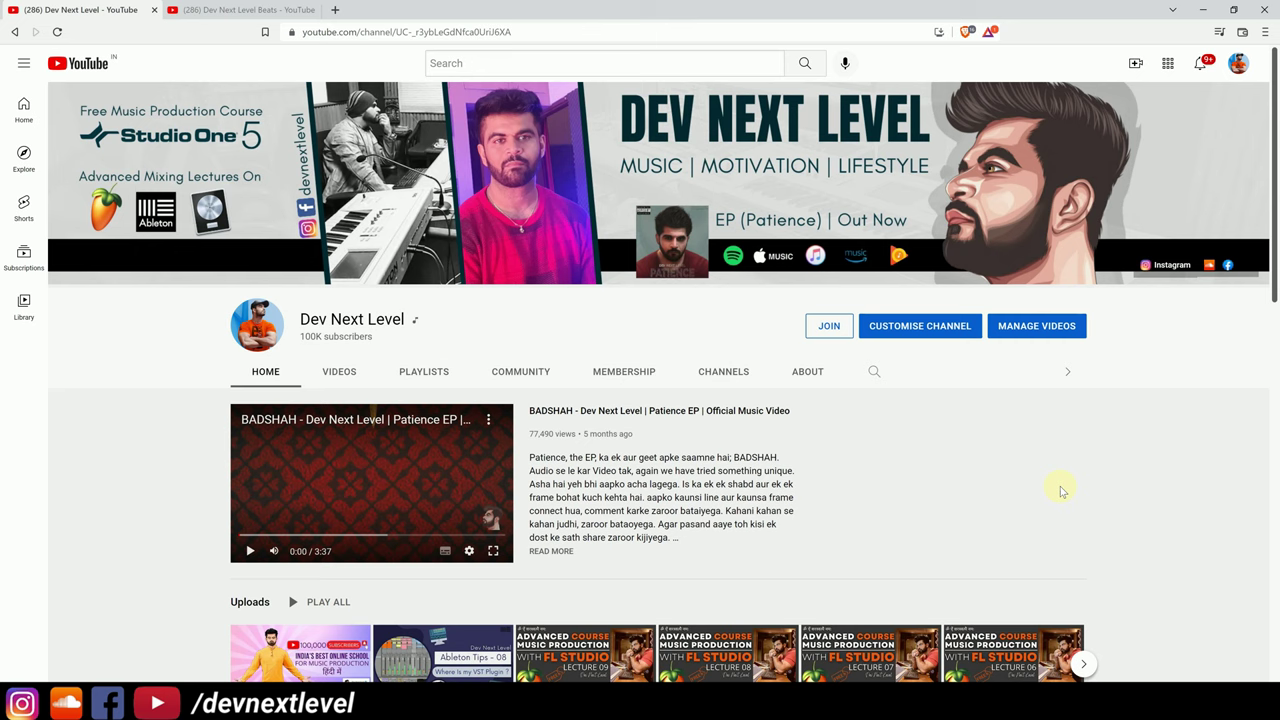
{"action": "left_click", "coordinate": [228, 8]}
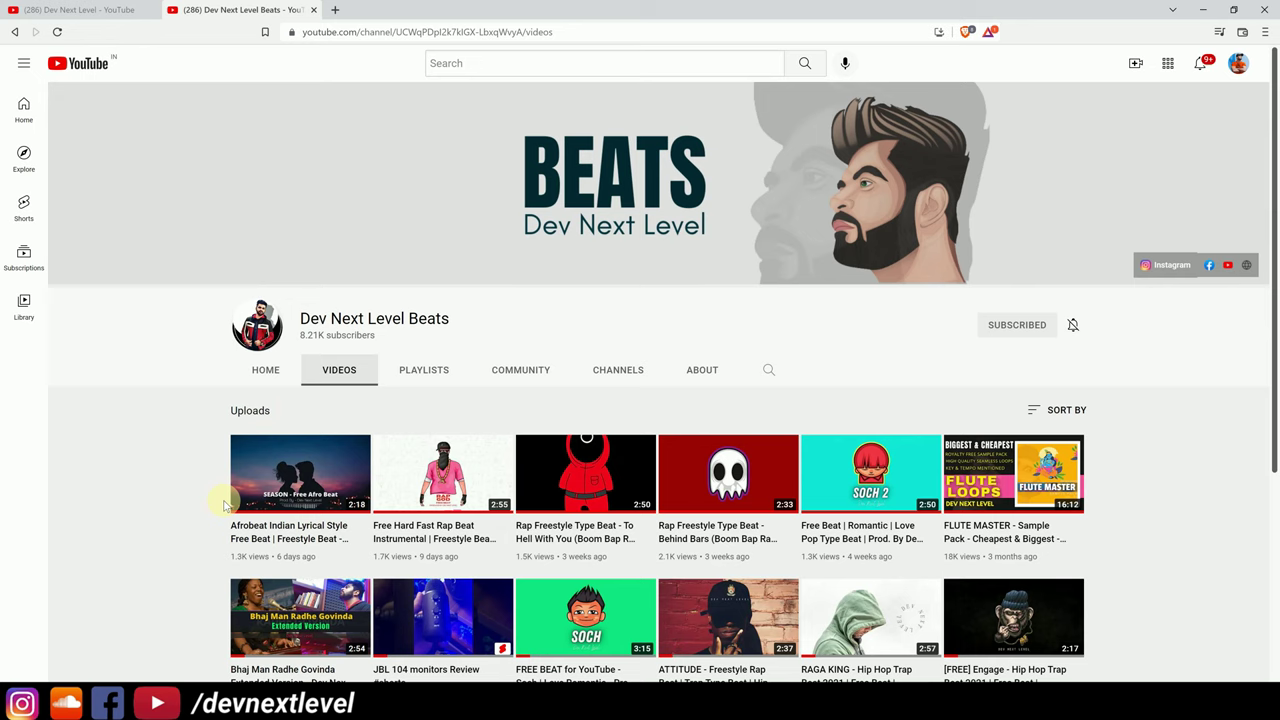